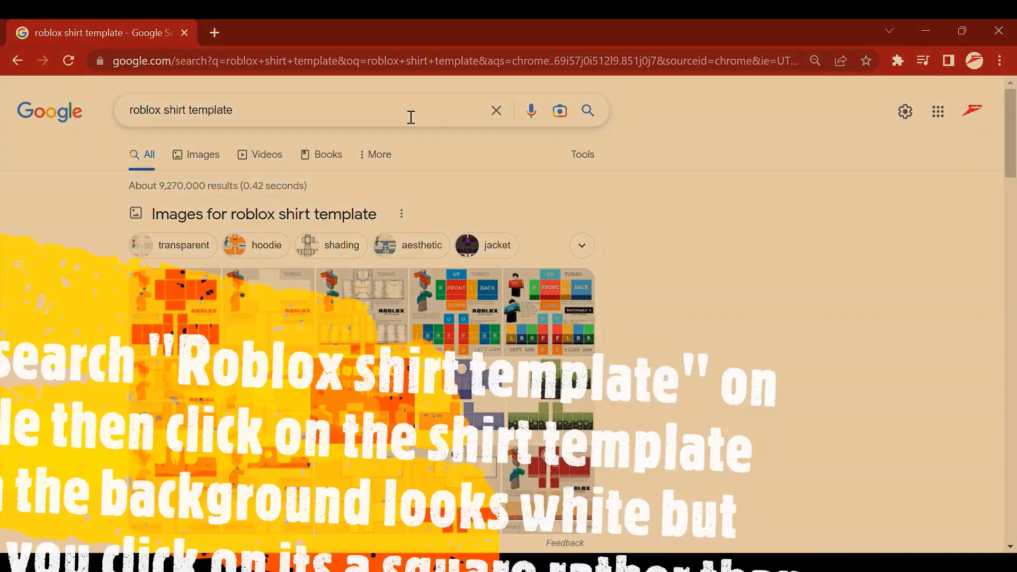
- Search Google Images for "roblox shirt template" and open the transparent template image from Pinterest
{"action": "left_click", "coordinate": [411, 117]}
{"action": "key", "text": "Return"}
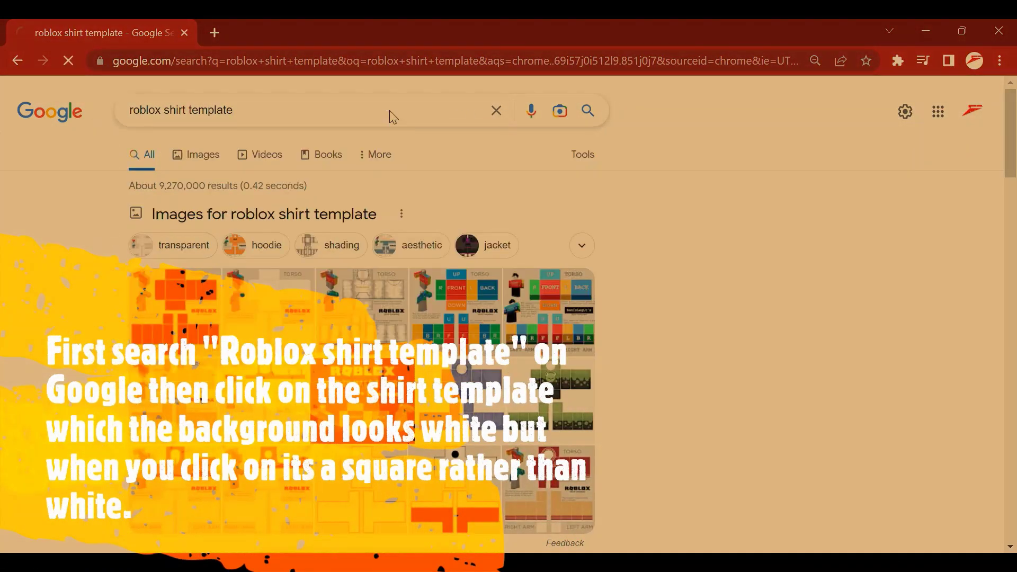
{"action": "left_click", "coordinate": [201, 161]}
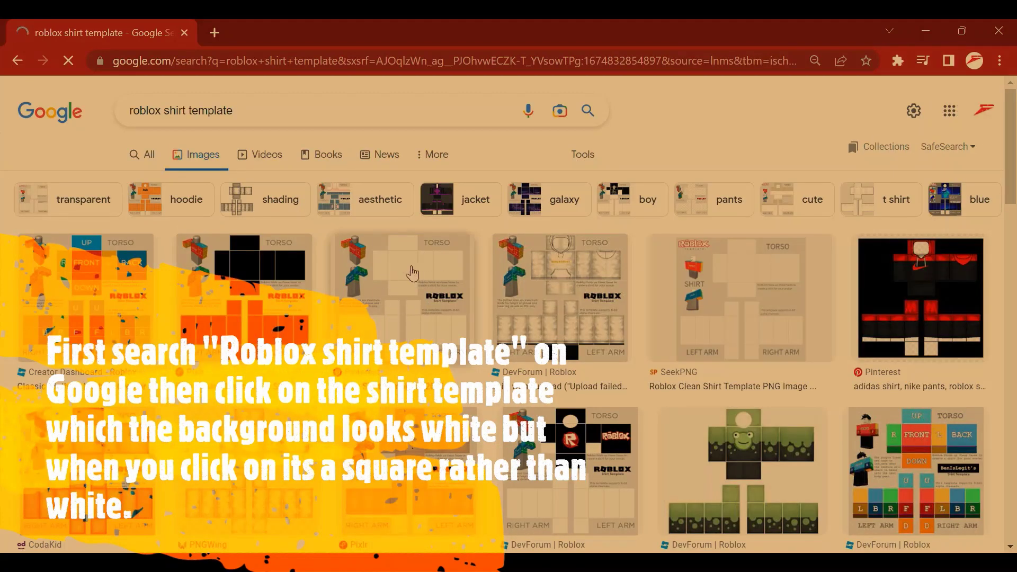
{"action": "left_click", "coordinate": [410, 289]}
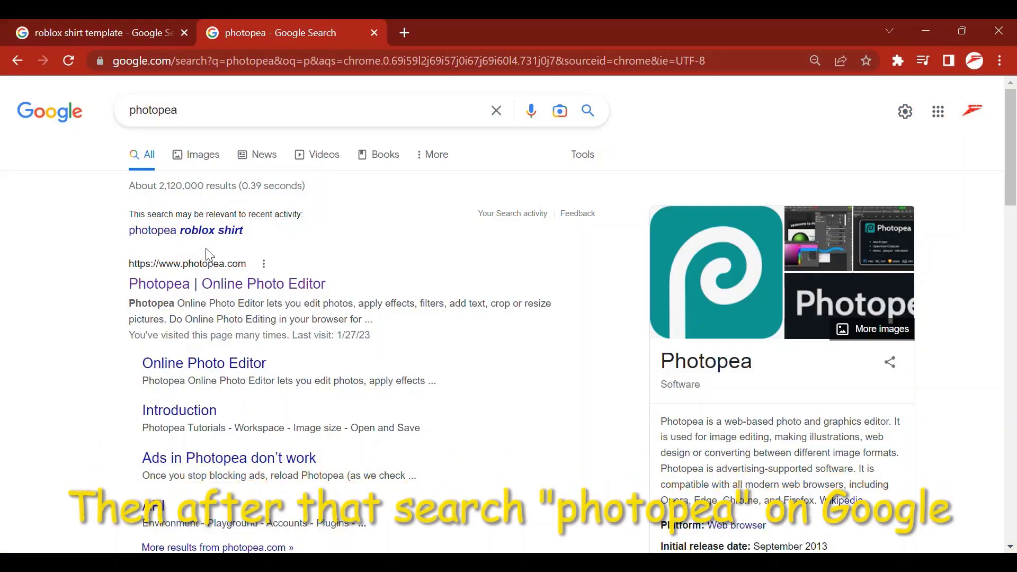
- Open the Photopea online photo editor from the Google search results
{"action": "left_click_drag", "start_coordinate": [118, 286], "coordinate": [339, 288]}
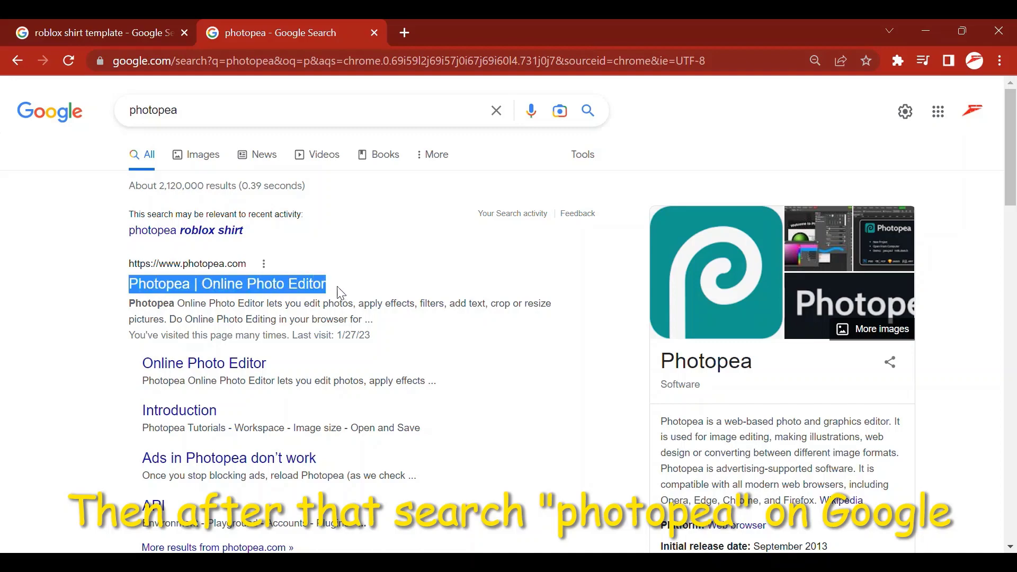
{"action": "left_click", "coordinate": [118, 284]}
{"action": "left_click", "coordinate": [227, 289]}
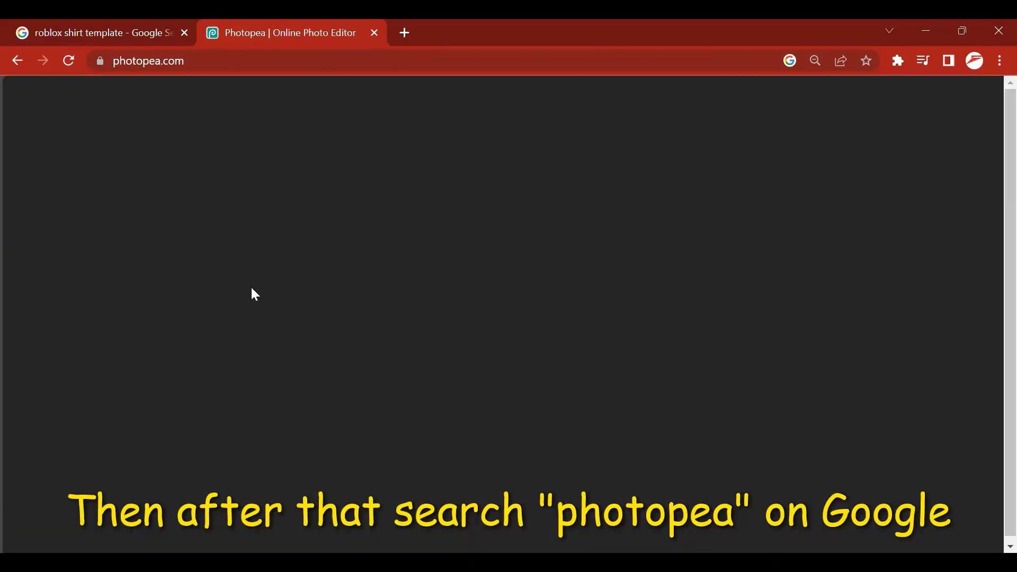
- Copy the transparent Roblox shirt template image from the Pinterest result and paste it into Photopea
{"action": "left_click", "coordinate": [145, 21]}
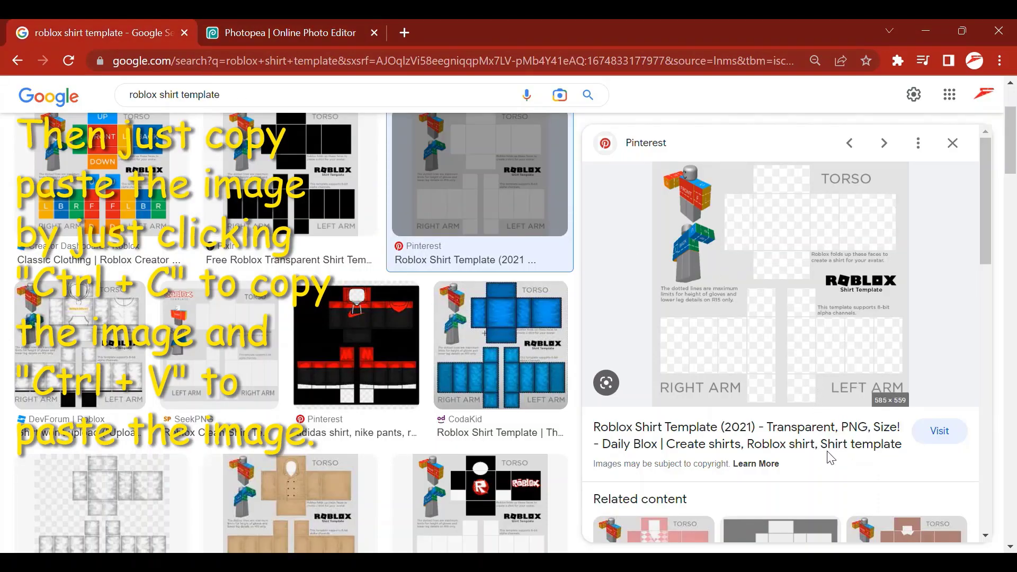
{"action": "left_click", "coordinate": [322, 26]}
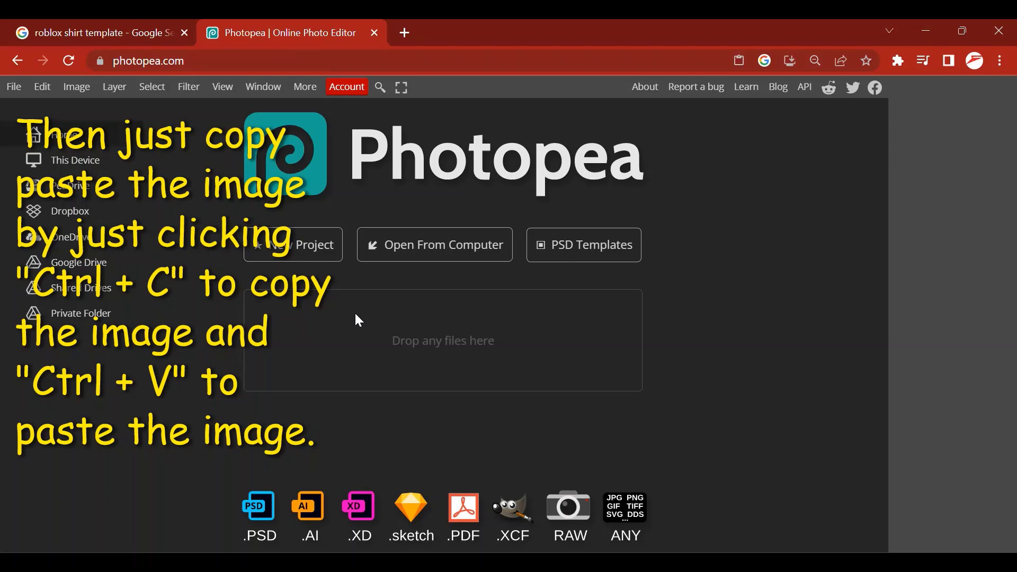
{"action": "key", "text": "ctrl+v"}
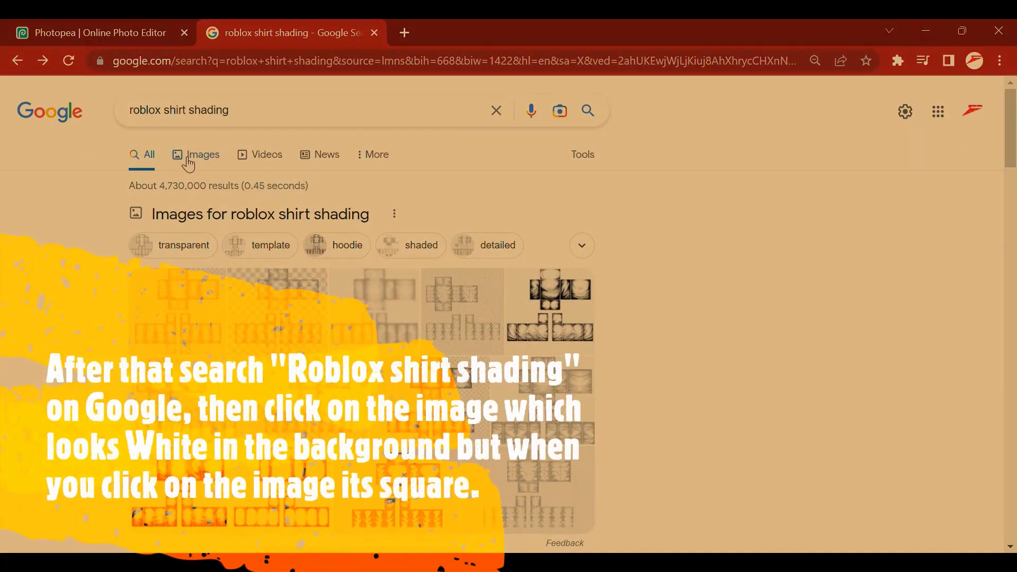
- Show the image results for "roblox shirt shading" and open the transparent shading template from SeekPNG
{"action": "left_click", "coordinate": [188, 165]}
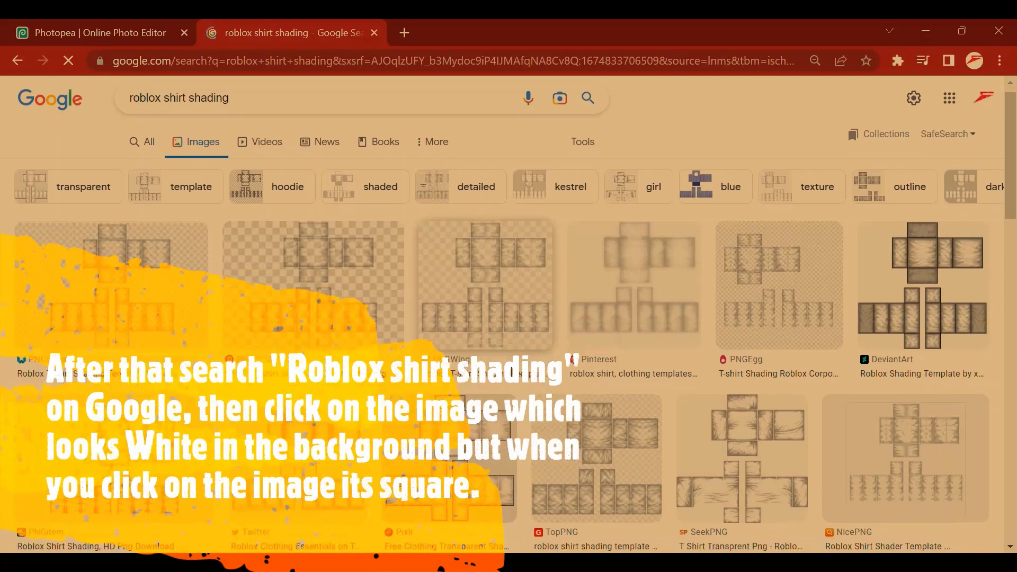
{"action": "scroll", "coordinate": [942, 238], "scroll_direction": "down", "scroll_amount": 1}
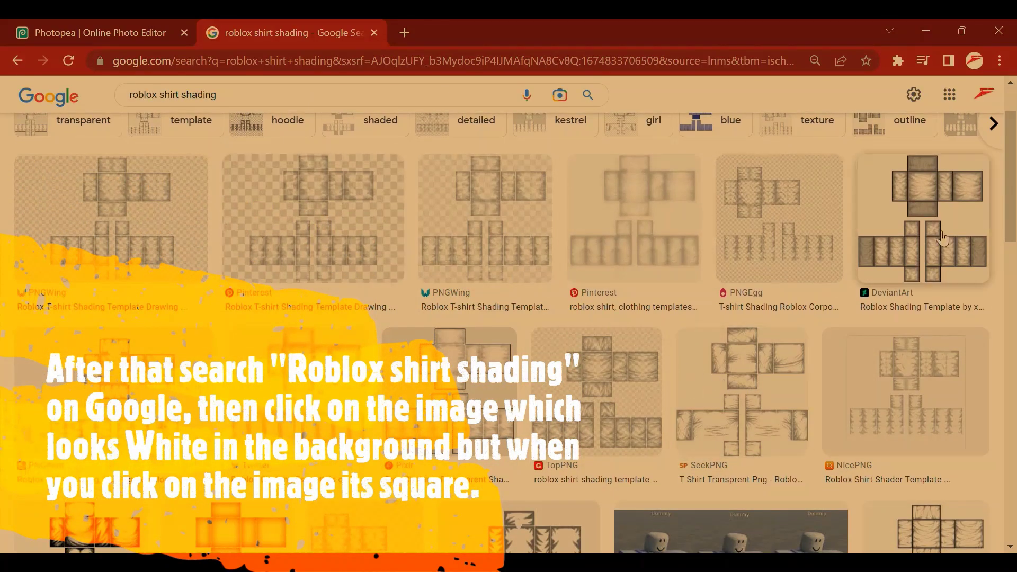
{"action": "left_click", "coordinate": [709, 372]}
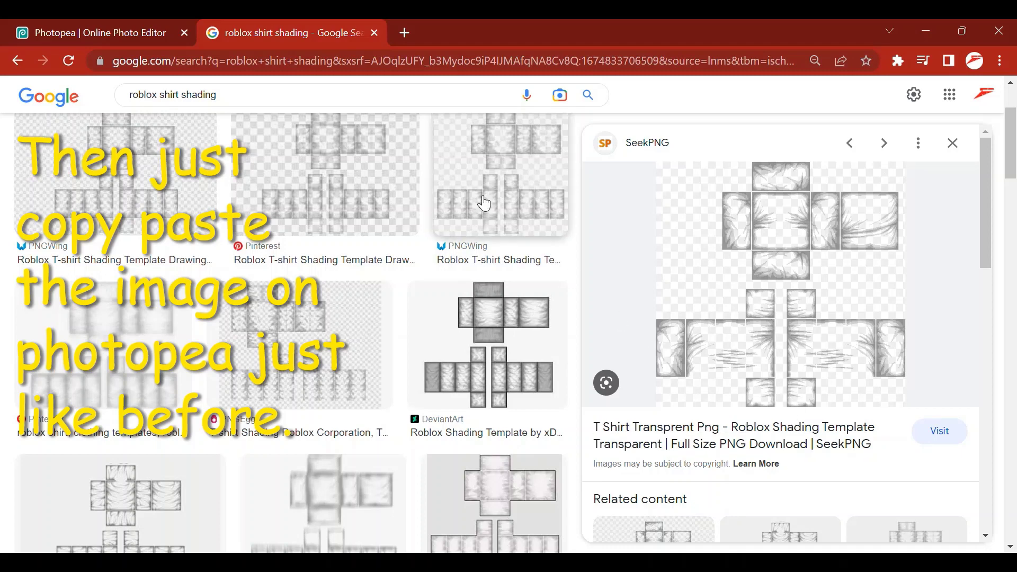
- Paste the shading image into the template document in Photopea and move its layer below the template layer
{"action": "left_click", "coordinate": [86, 27]}
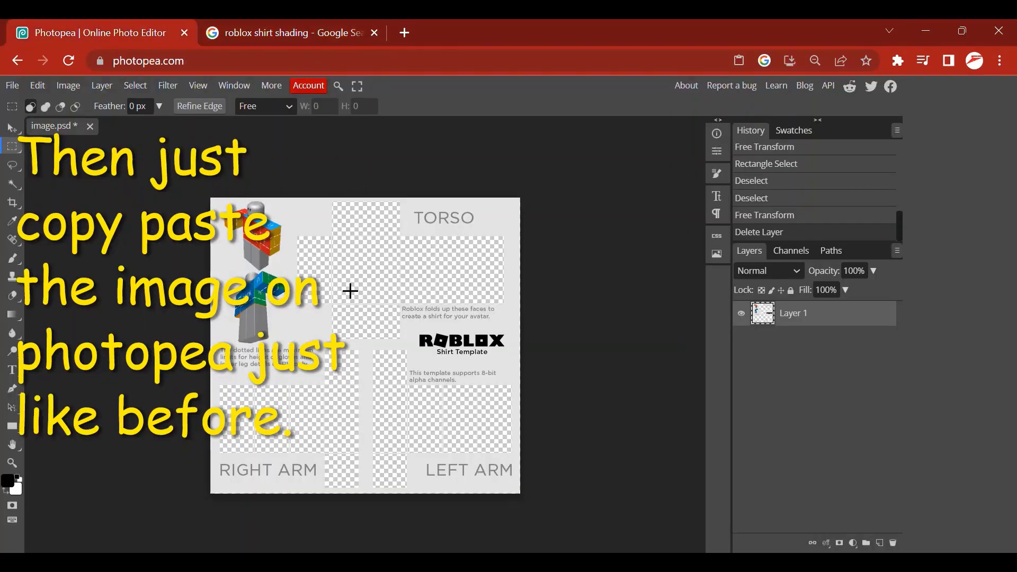
{"action": "right_click", "coordinate": [350, 290]}
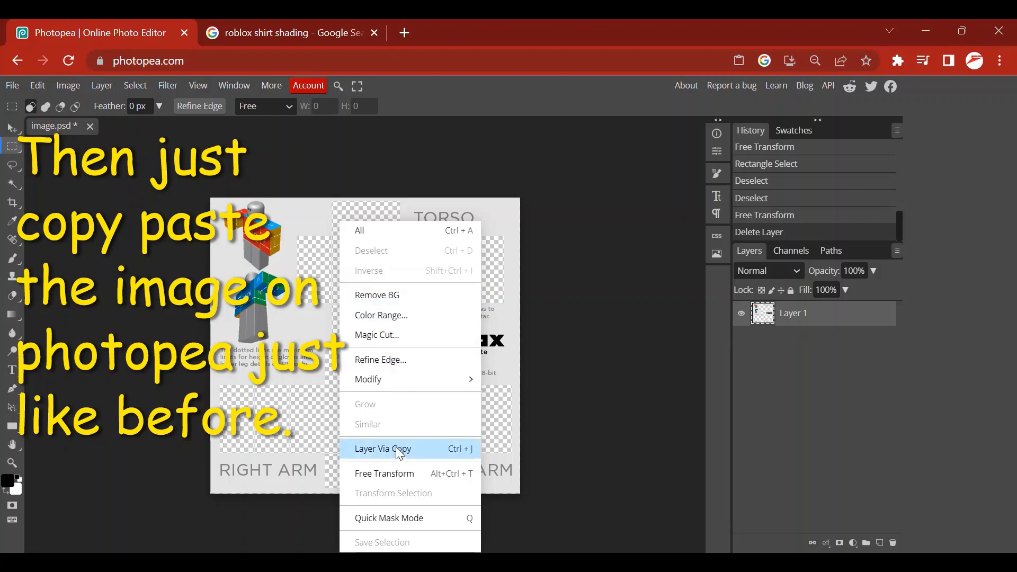
{"action": "left_click", "coordinate": [333, 286]}
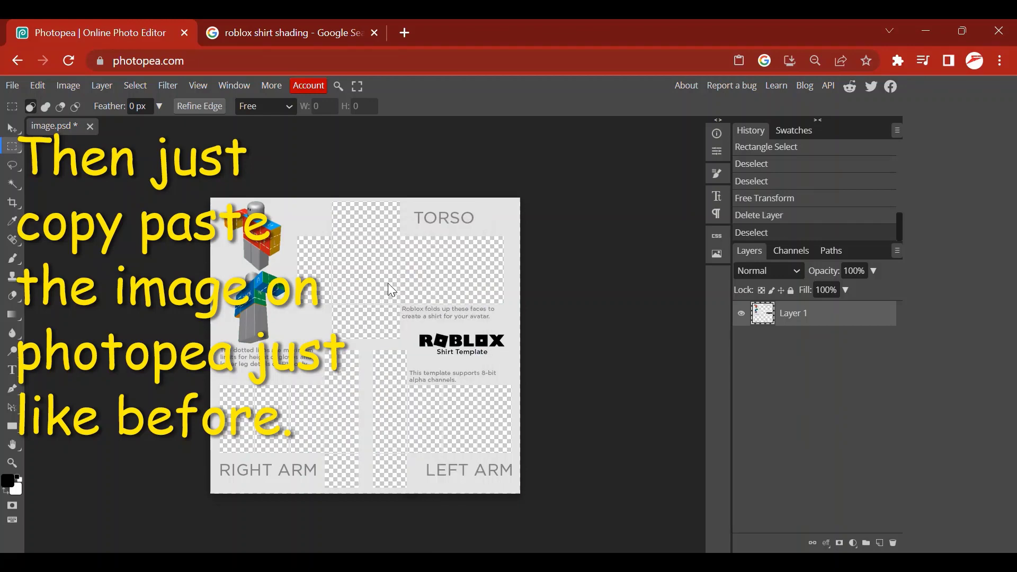
{"action": "key", "text": "ctrl+v"}
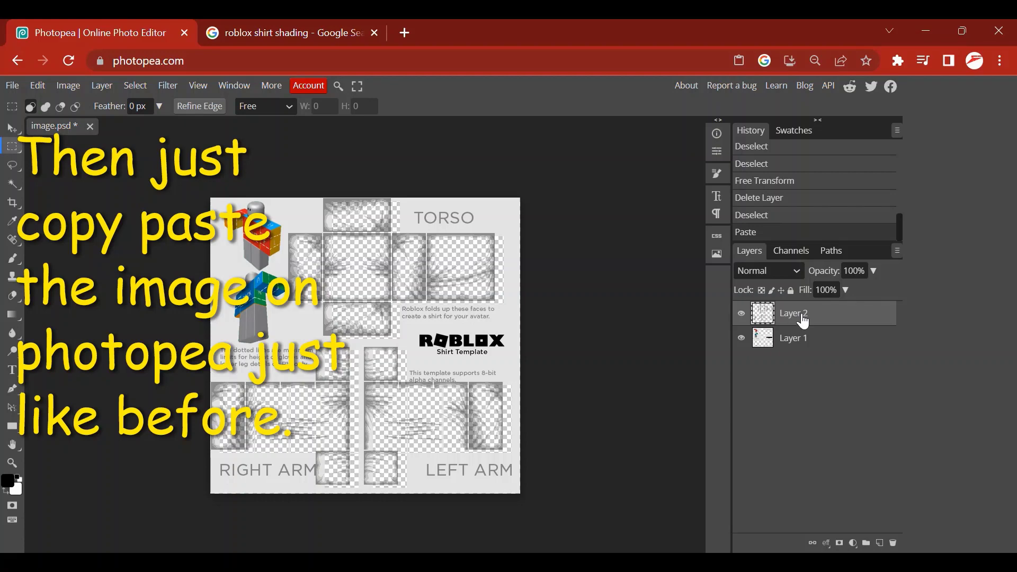
{"action": "left_click_drag", "start_coordinate": [804, 321], "coordinate": [797, 371]}
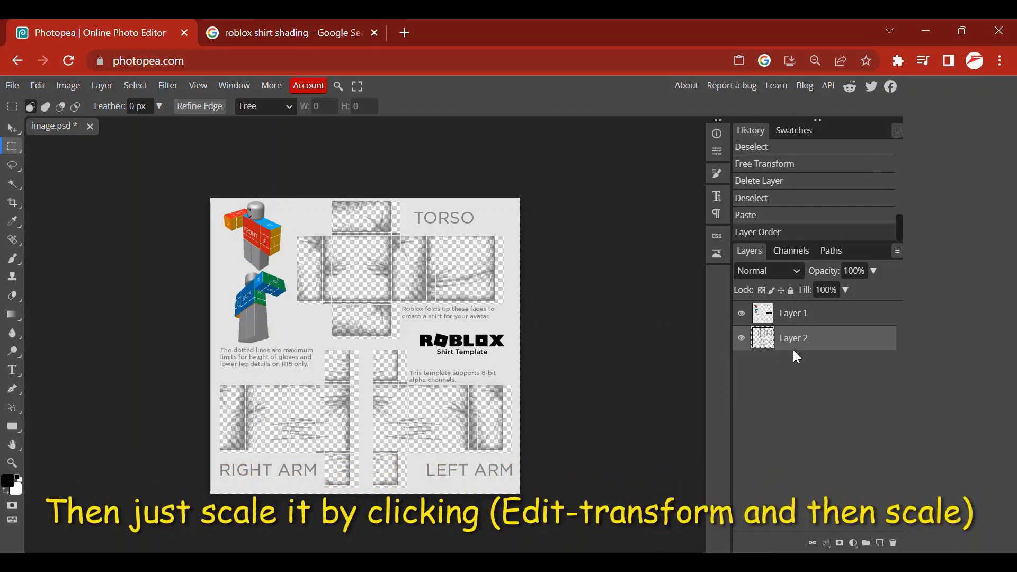
- Shift the shading layer onto the template's torso and arm sections and scale it to about 101.09% width and 101.85% height
{"action": "left_click", "coordinate": [35, 87]}
{"action": "mouse_move", "coordinate": [119, 403]}
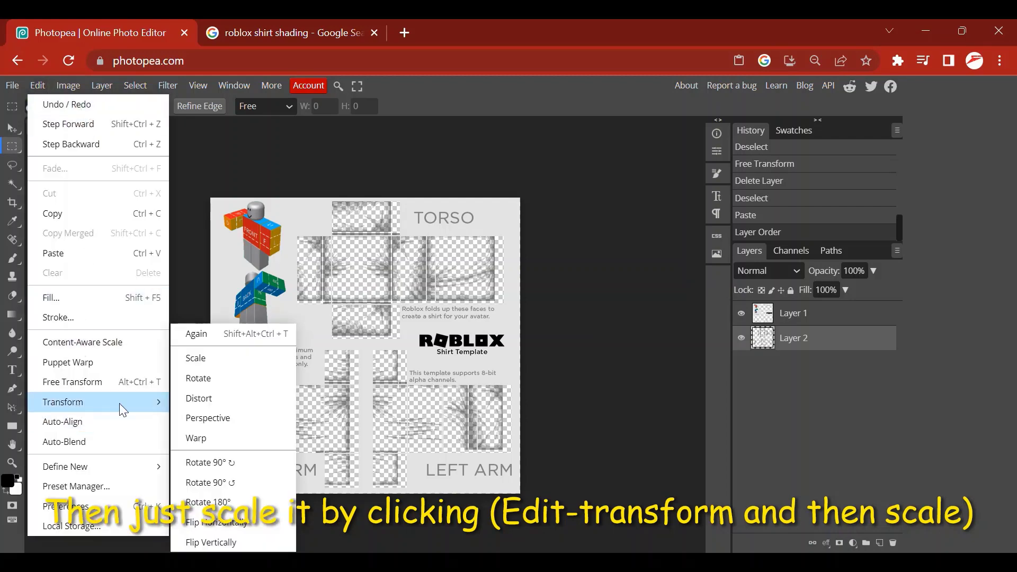
{"action": "left_click", "coordinate": [204, 357]}
{"action": "mouse_move", "coordinate": [350, 292]}
{"action": "left_mouse_down"}
{"action": "mouse_move", "coordinate": [360, 293]}
{"action": "mouse_move", "coordinate": [351, 294]}
{"action": "left_mouse_up"}
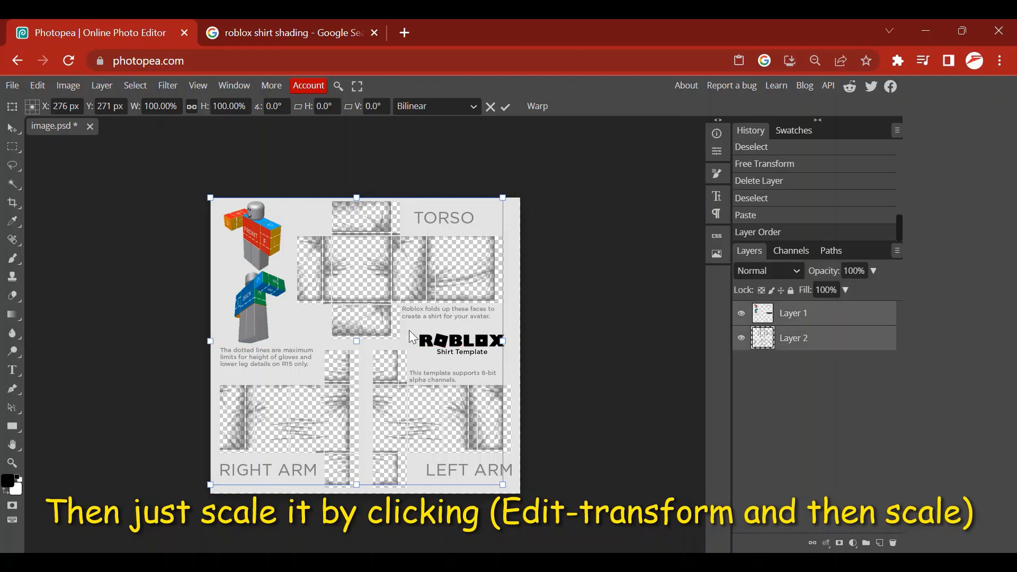
{"action": "left_click_drag", "start_coordinate": [449, 337], "coordinate": [453, 336]}
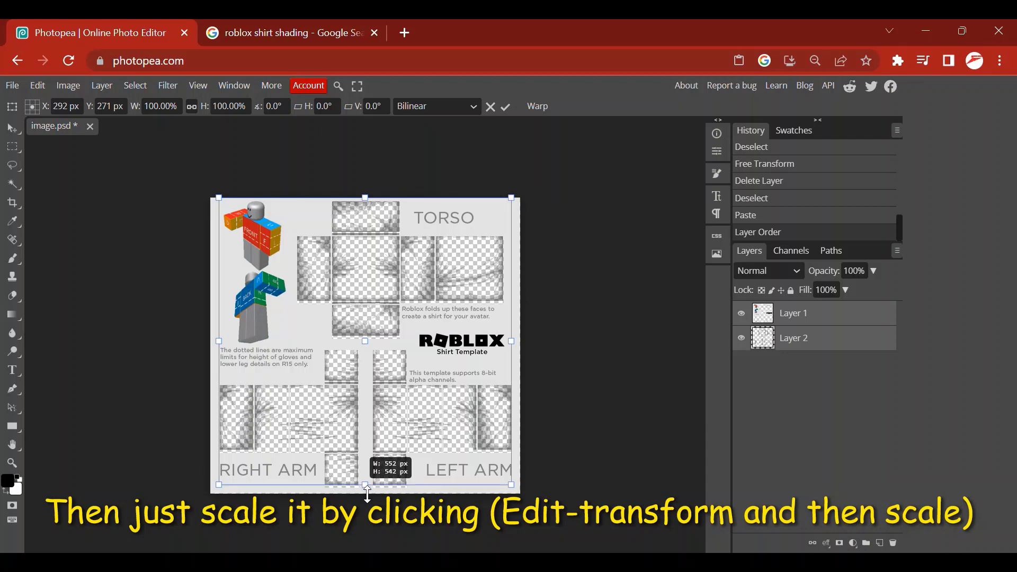
{"action": "left_click_drag", "start_coordinate": [367, 495], "coordinate": [367, 499]}
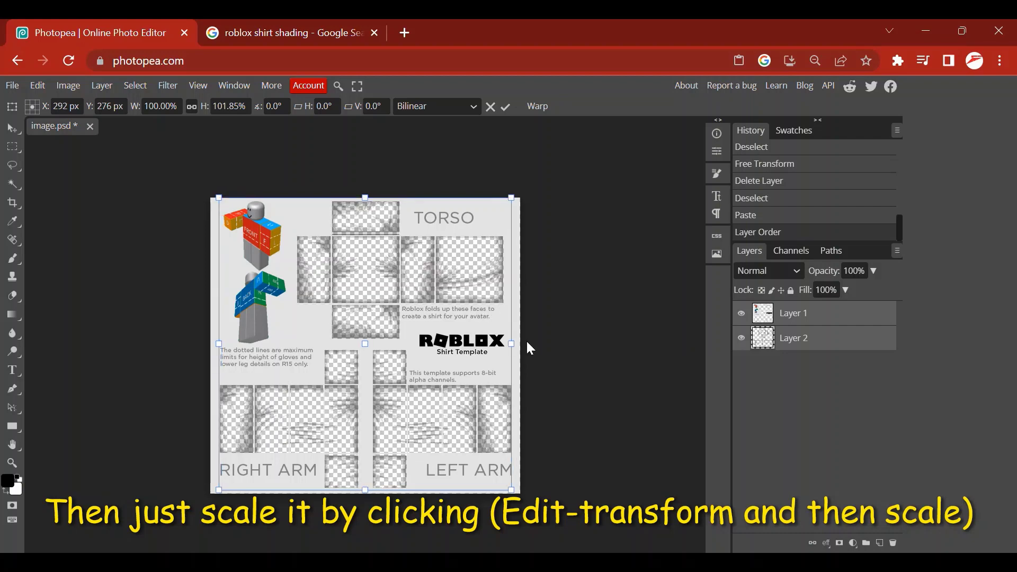
{"action": "left_click_drag", "start_coordinate": [512, 345], "coordinate": [523, 346]}
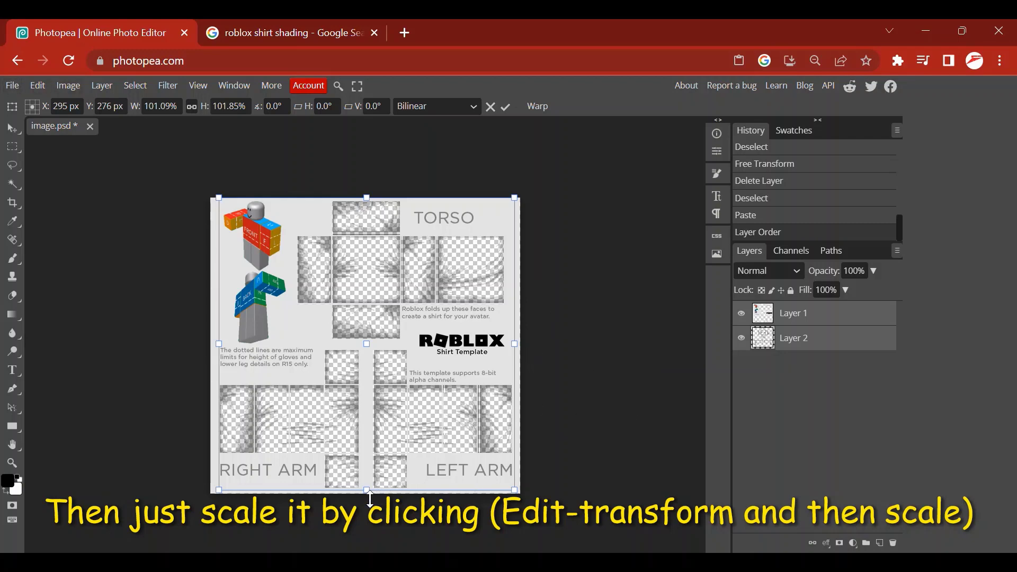
{"action": "left_click_drag", "start_coordinate": [371, 498], "coordinate": [370, 499]}
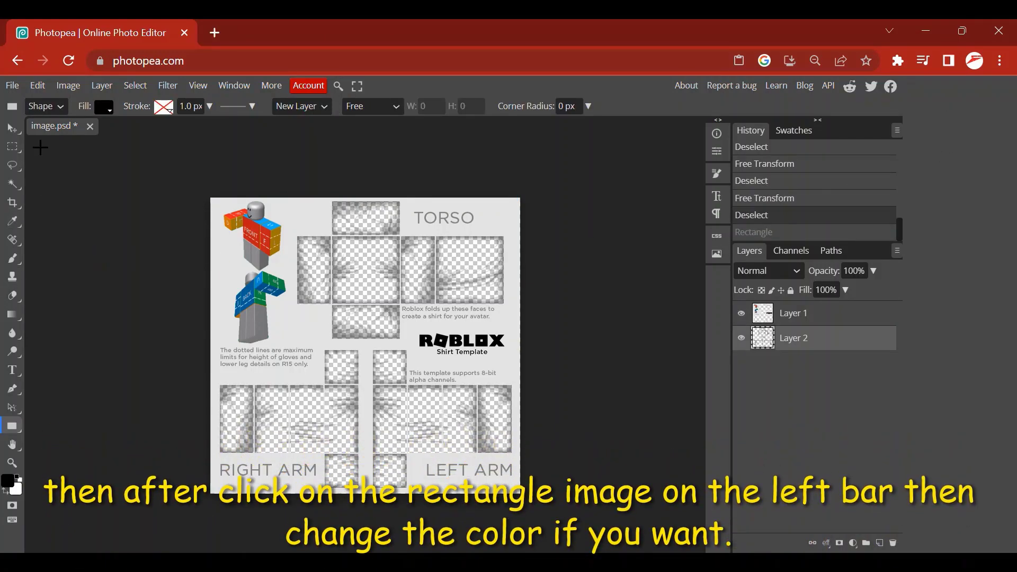
- Draw a rectangle shape covering the whole canvas beneath the template layer and set its fill to red
{"action": "left_click", "coordinate": [12, 129]}
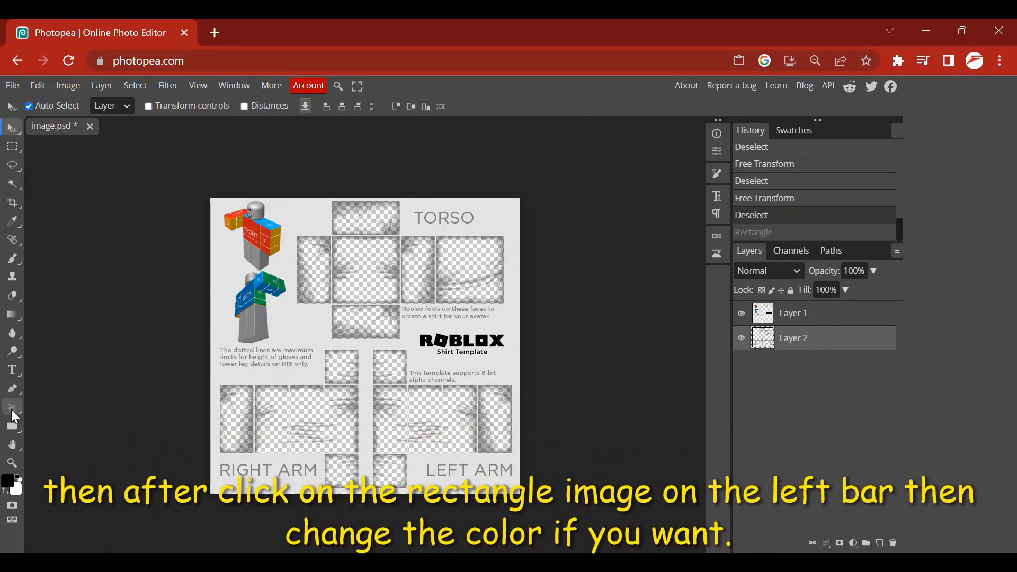
{"action": "left_click", "coordinate": [11, 426]}
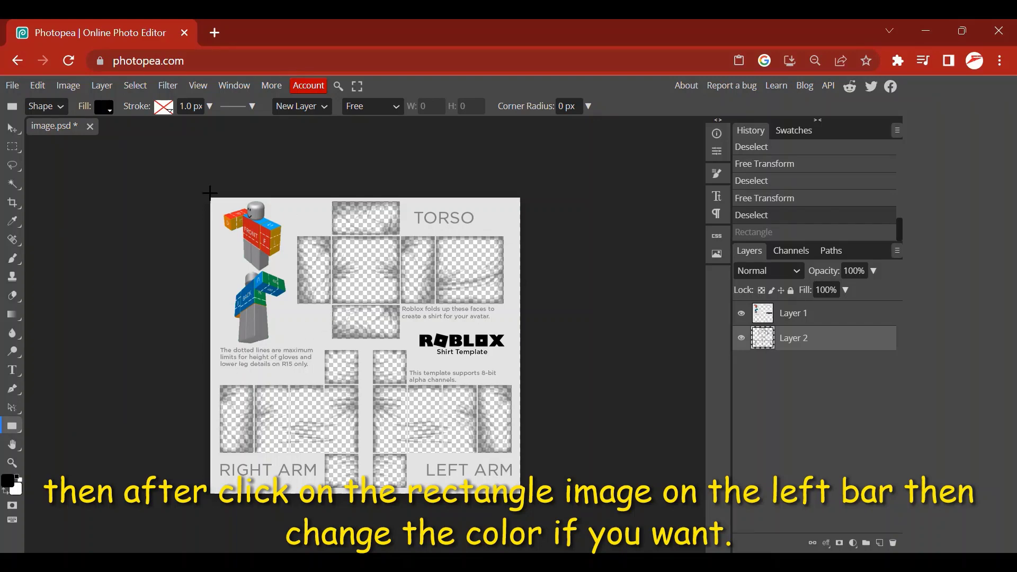
{"action": "left_click_drag", "start_coordinate": [202, 186], "coordinate": [551, 519]}
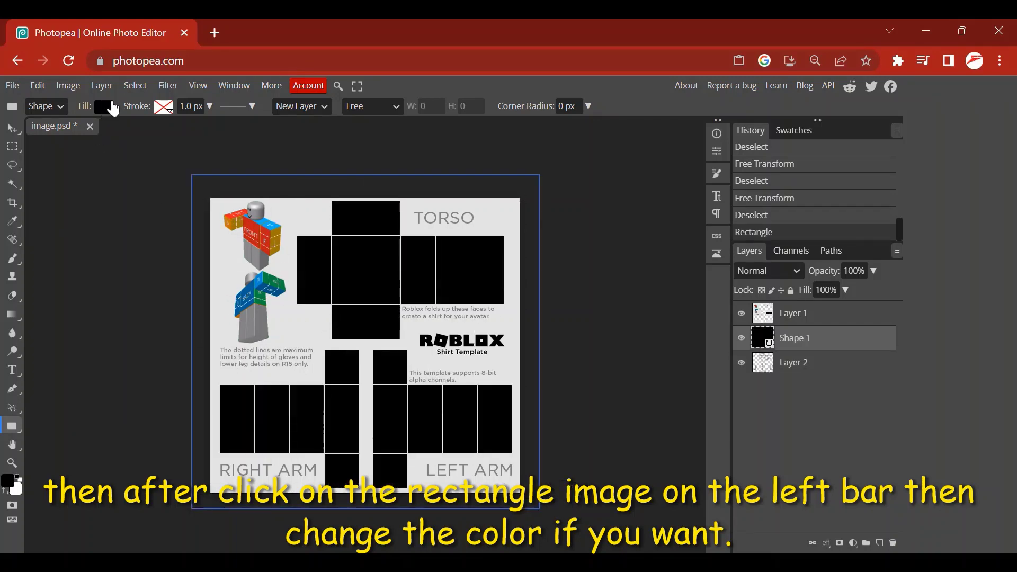
{"action": "left_click", "coordinate": [111, 109]}
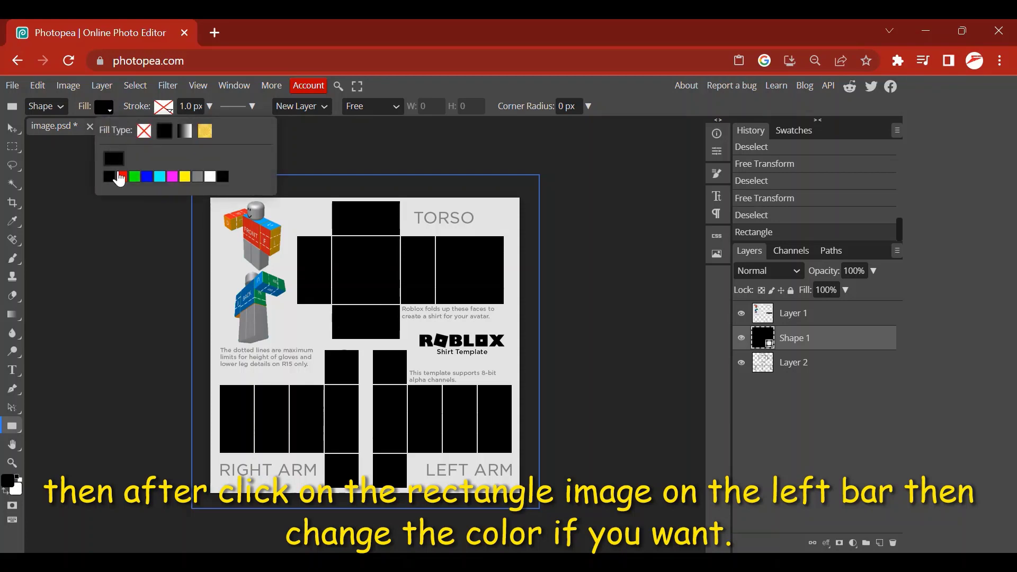
{"action": "left_click", "coordinate": [121, 177]}
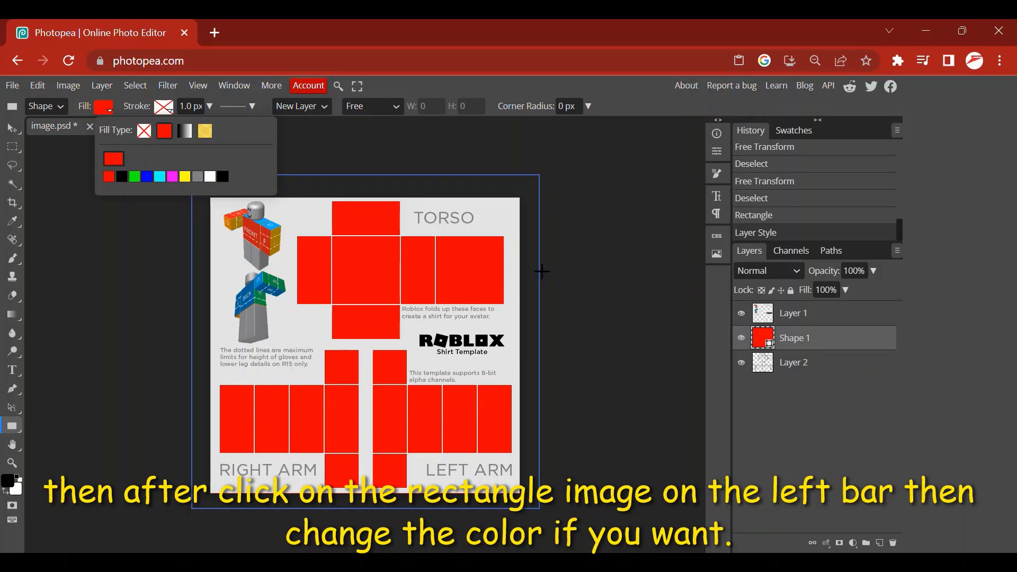
- Add a 100 × 100 px rectangle outside the canvas, place its layer at the bottom of the stack, and switch to the Move tool
{"action": "left_click", "coordinate": [640, 285]}
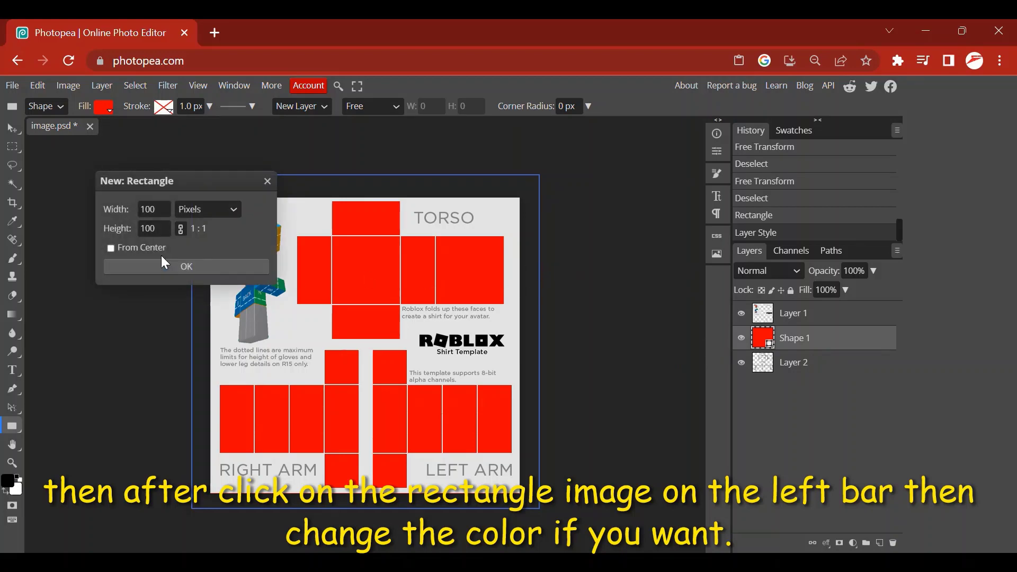
{"action": "left_click", "coordinate": [173, 265]}
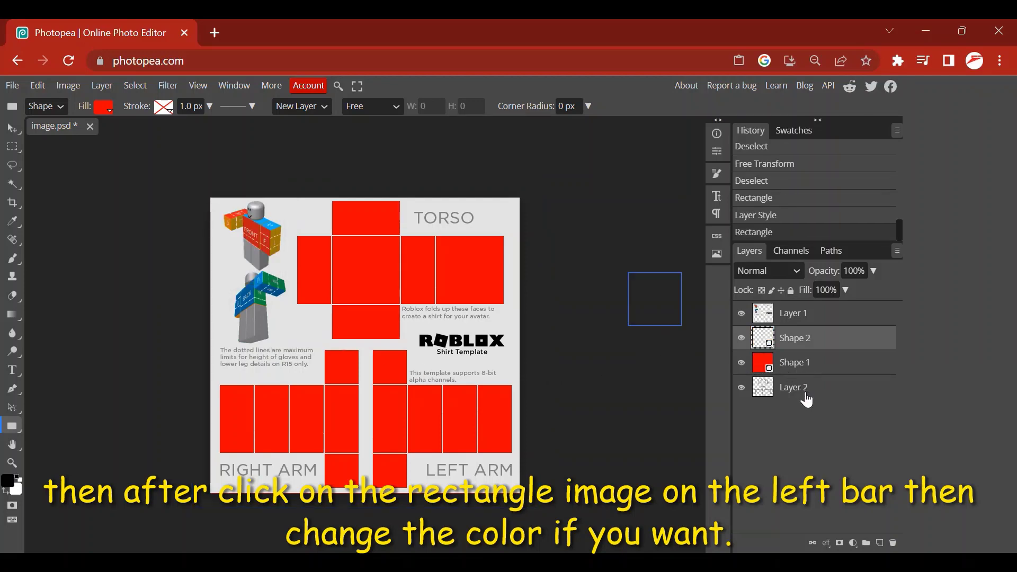
{"action": "left_click_drag", "start_coordinate": [803, 342], "coordinate": [800, 421]}
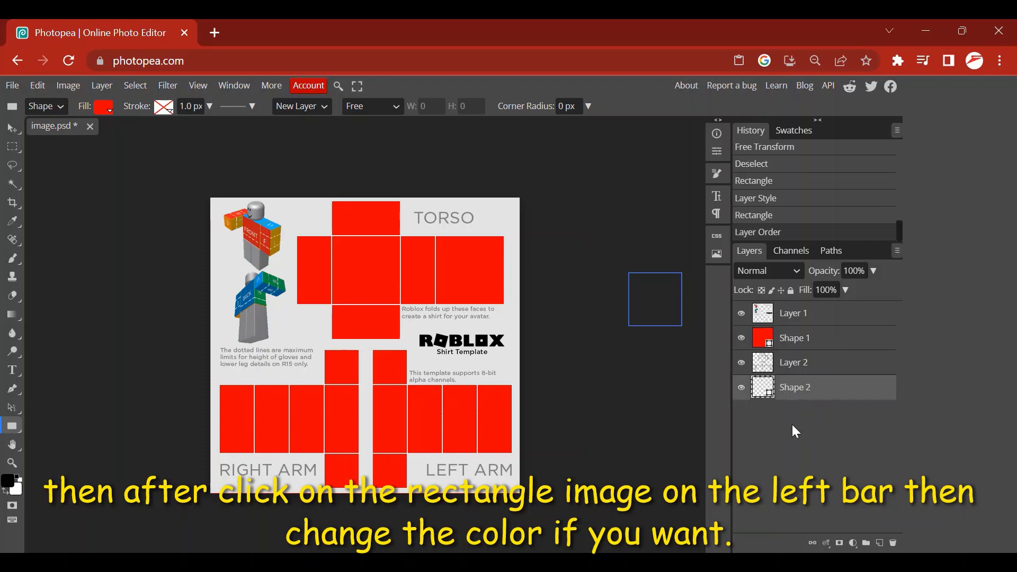
{"action": "left_click", "coordinate": [593, 285]}
{"action": "left_click", "coordinate": [267, 181]}
{"action": "left_click", "coordinate": [12, 129]}
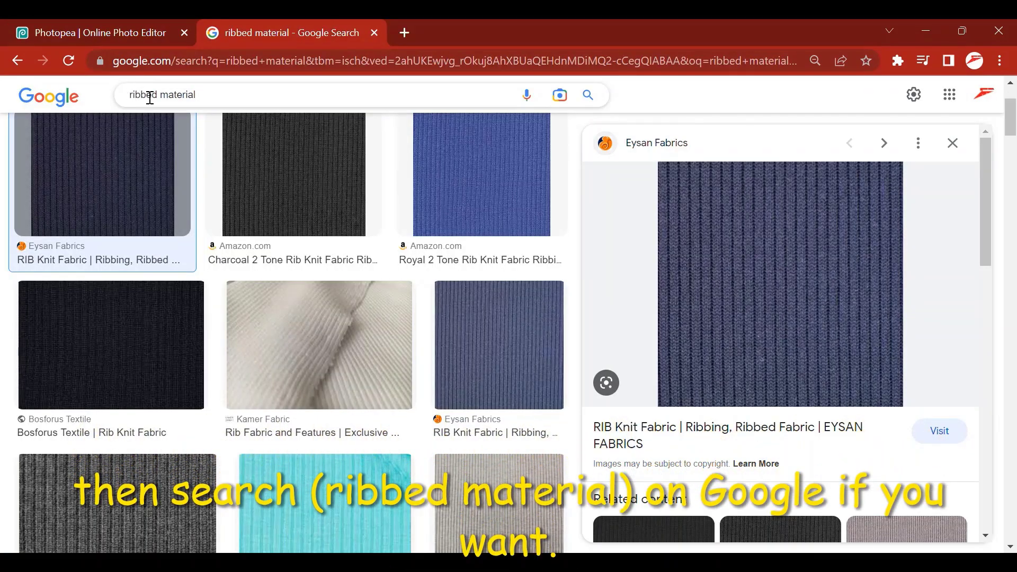
- Copy the navy Eysan Fabrics rib knit image from the Google results, paste it into the Photopea template and shift it toward the canvas centre
{"action": "scroll", "coordinate": [249, 212], "scroll_direction": "up", "scroll_amount": 3}
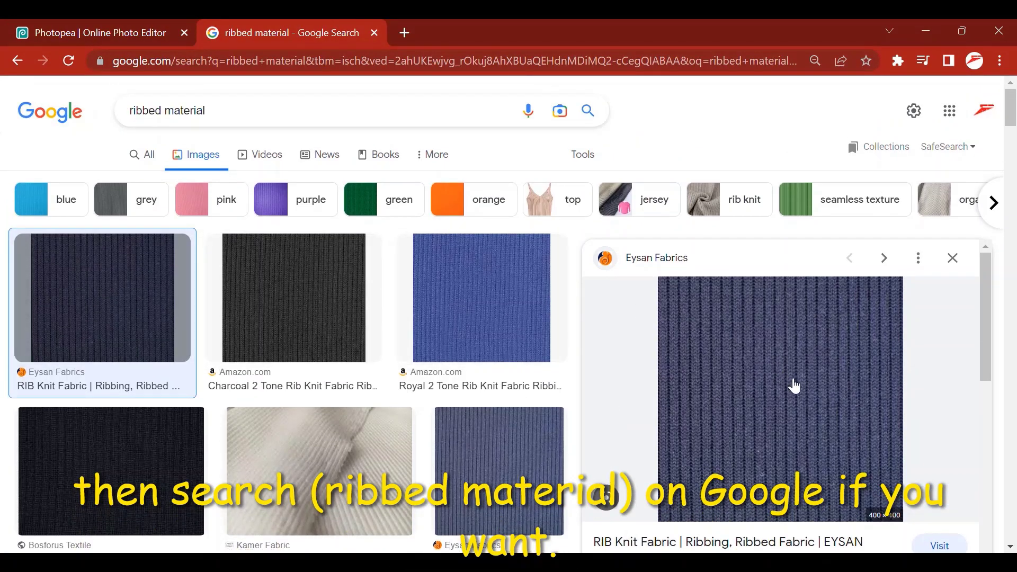
{"action": "scroll", "coordinate": [777, 367], "scroll_direction": "down", "scroll_amount": 2}
{"action": "scroll", "coordinate": [768, 344], "scroll_direction": "down", "scroll_amount": 1}
{"action": "scroll", "coordinate": [720, 353], "scroll_direction": "up", "scroll_amount": 3}
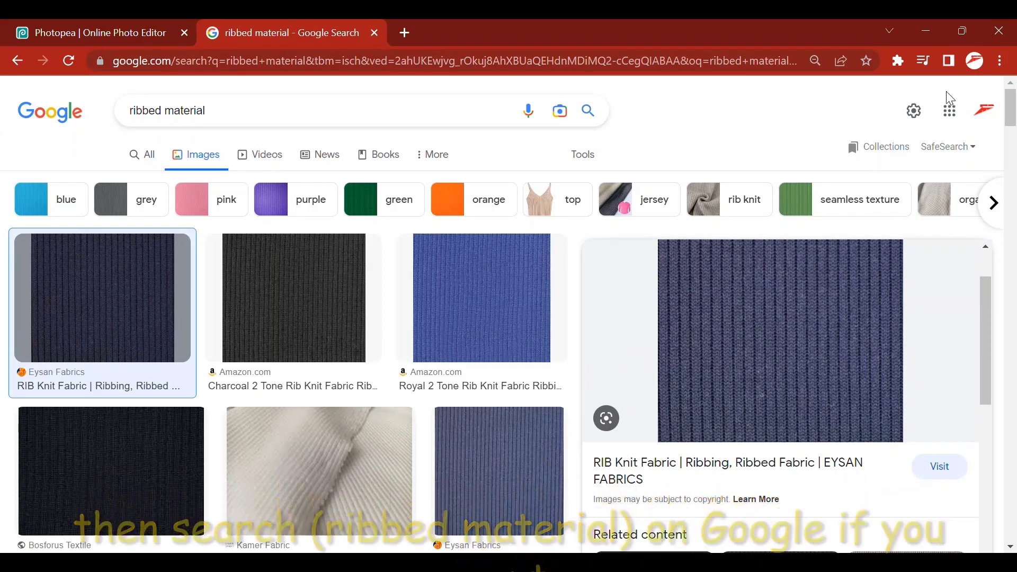
{"action": "scroll", "coordinate": [791, 369], "scroll_direction": "up", "scroll_amount": 1}
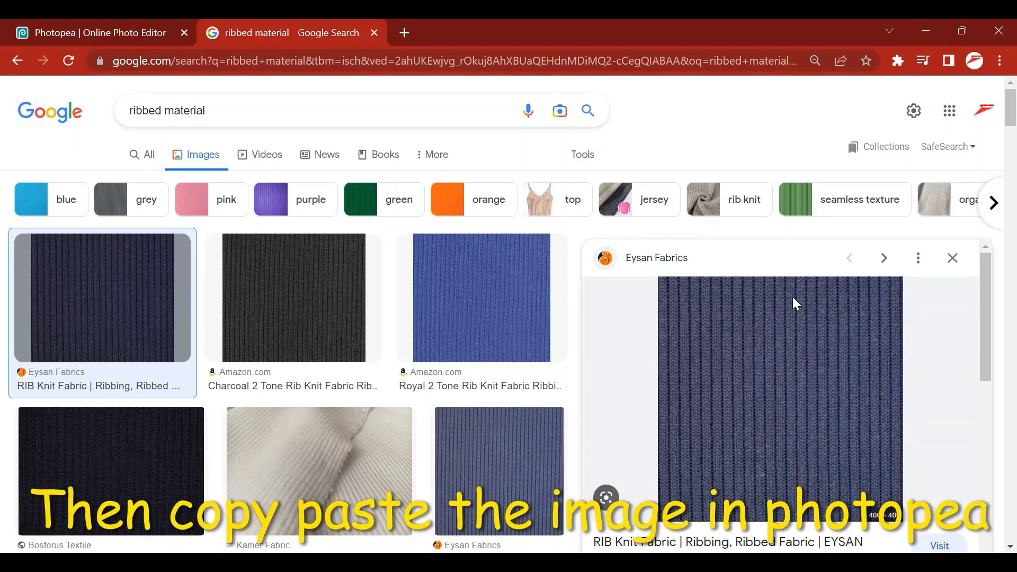
{"action": "left_click", "coordinate": [169, 32]}
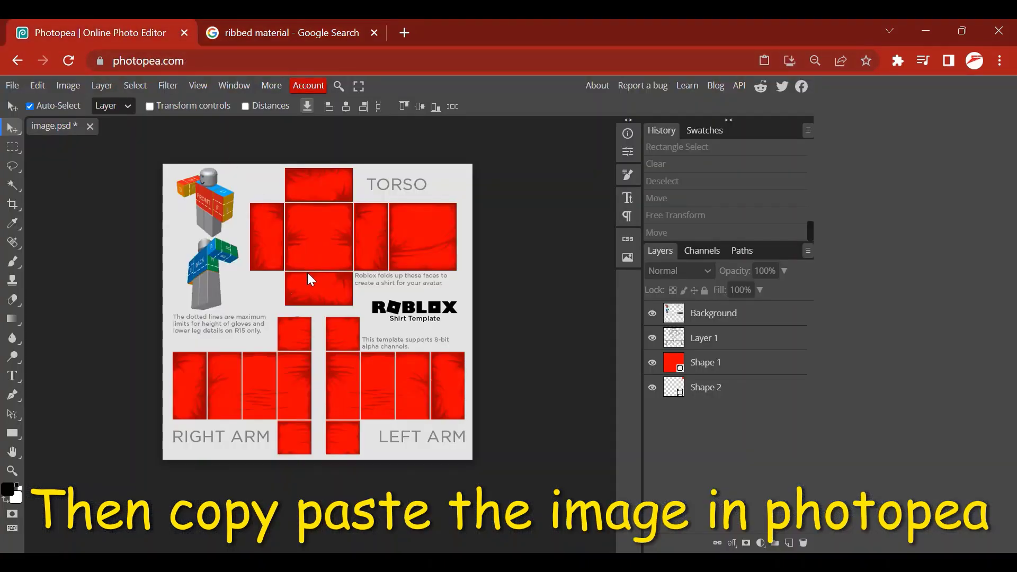
{"action": "key", "text": "ctrl+v"}
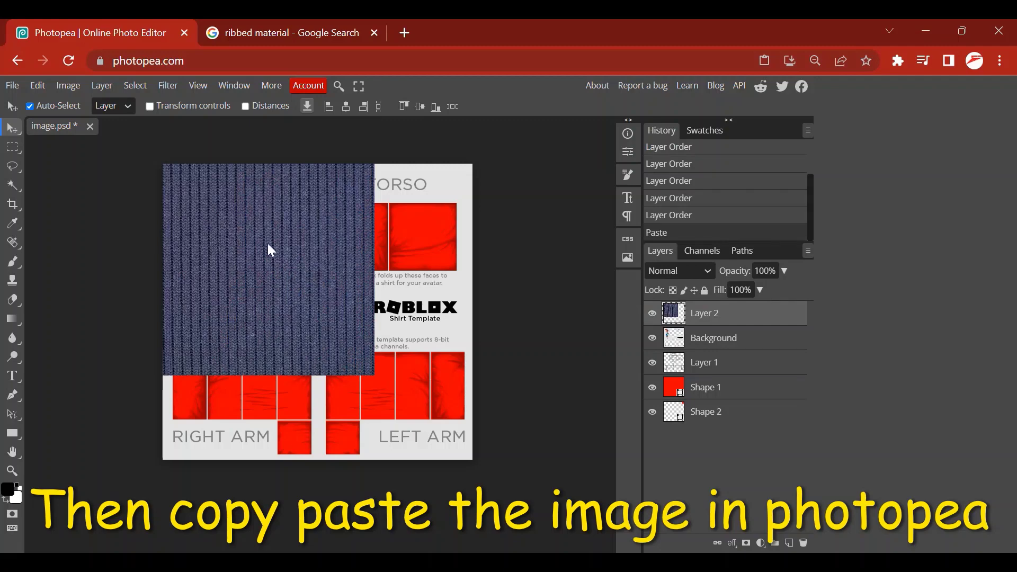
{"action": "left_click_drag", "start_coordinate": [224, 224], "coordinate": [269, 264]}
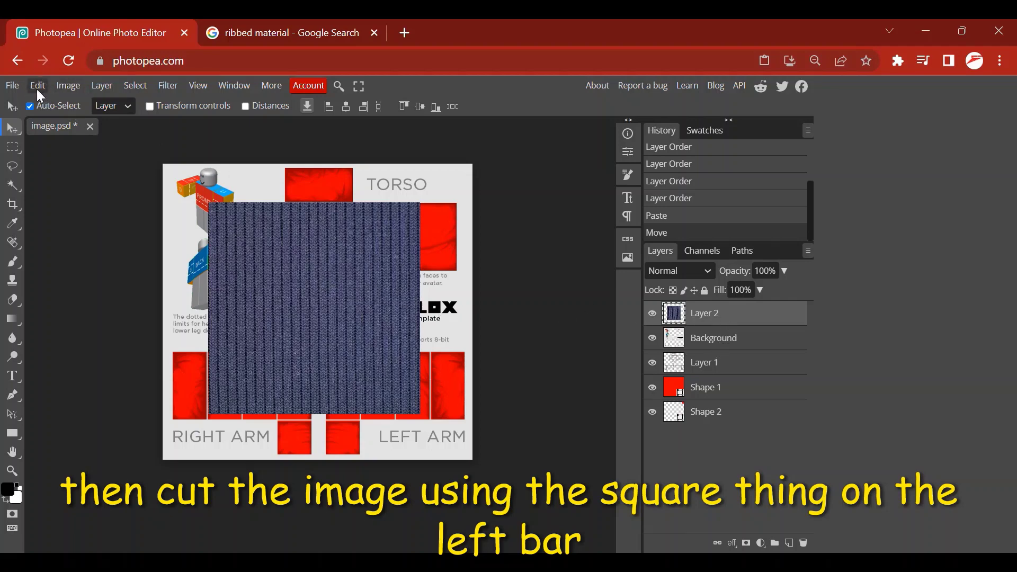
- Select all but a thin lower band of the pasted fabric, delete the selected area to leave a horizontal strip, and deselect
{"action": "left_click", "coordinate": [12, 148]}
{"action": "left_click_drag", "start_coordinate": [202, 190], "coordinate": [433, 409]}
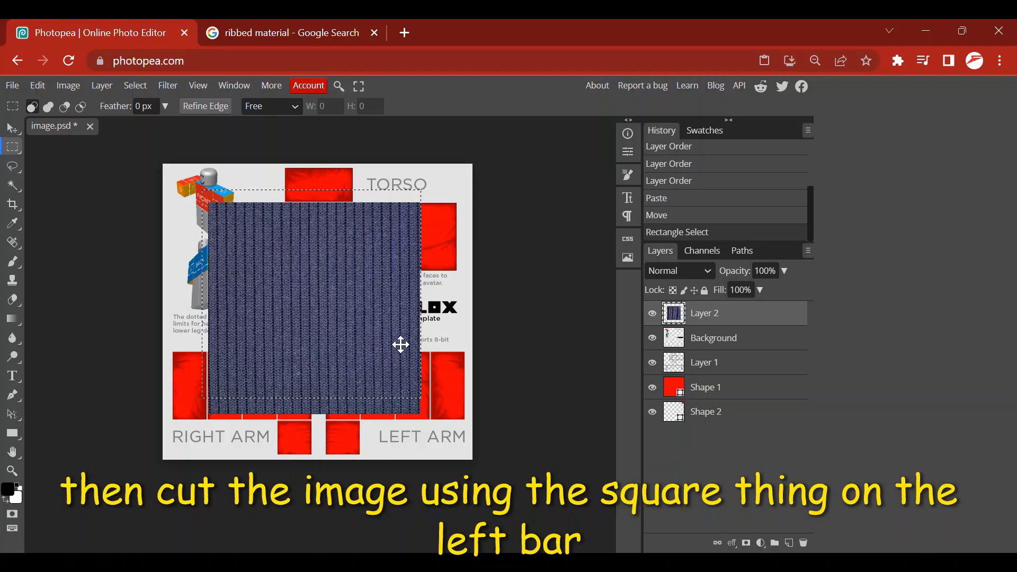
{"action": "key", "text": "Delete"}
{"action": "left_click", "coordinate": [516, 375]}
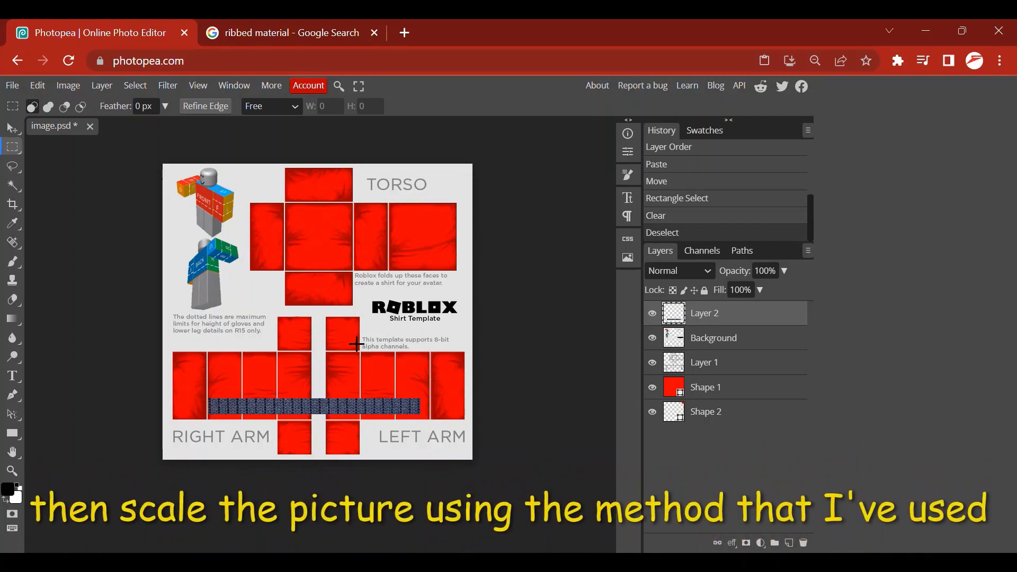
- Move the ribbed strip up below the front torso panel and scale it proportionally to 57.50%
{"action": "left_click", "coordinate": [12, 127]}
{"action": "left_click_drag", "start_coordinate": [326, 405], "coordinate": [312, 304]}
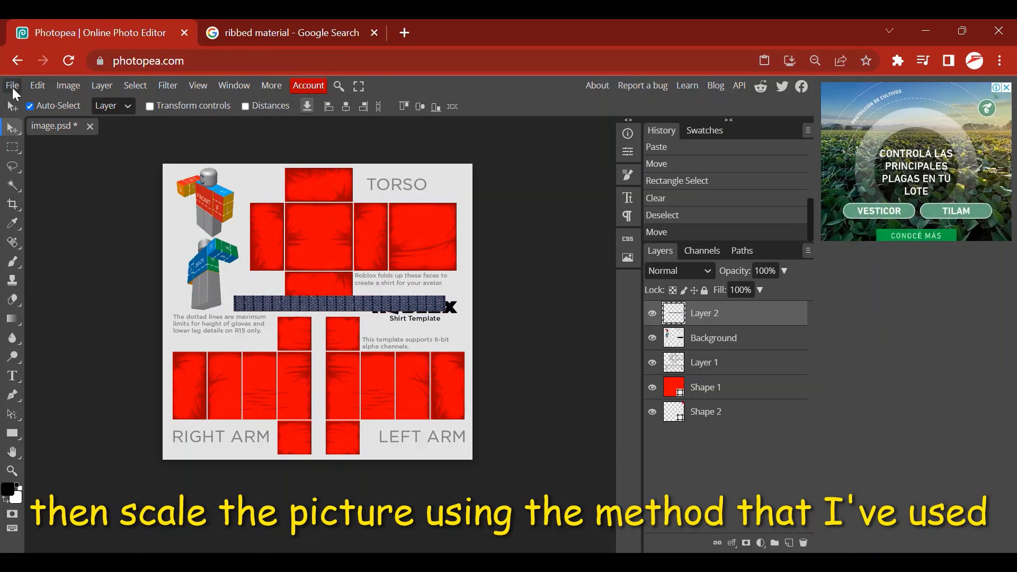
{"action": "left_click", "coordinate": [37, 86]}
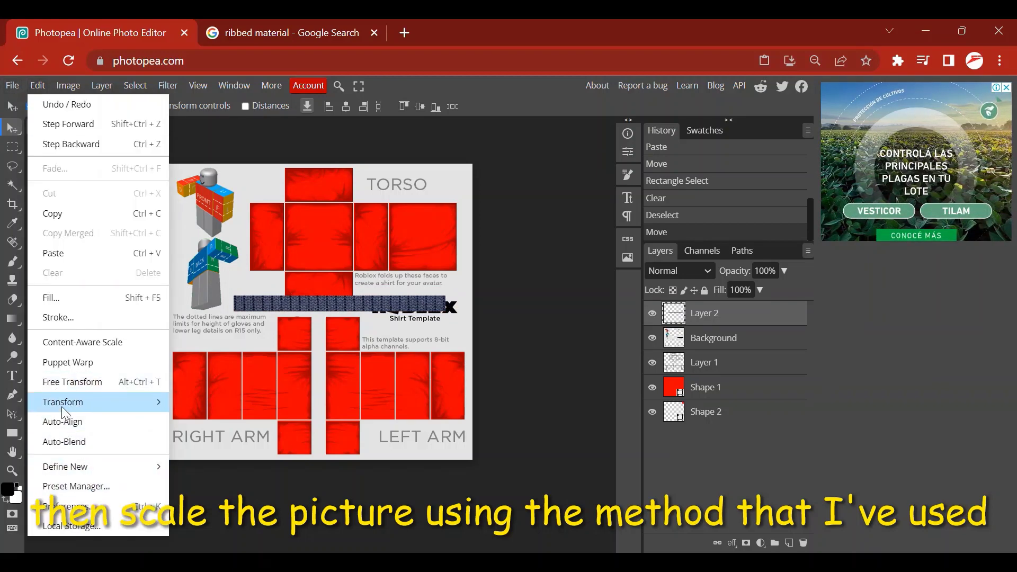
{"action": "mouse_move", "coordinate": [74, 406]}
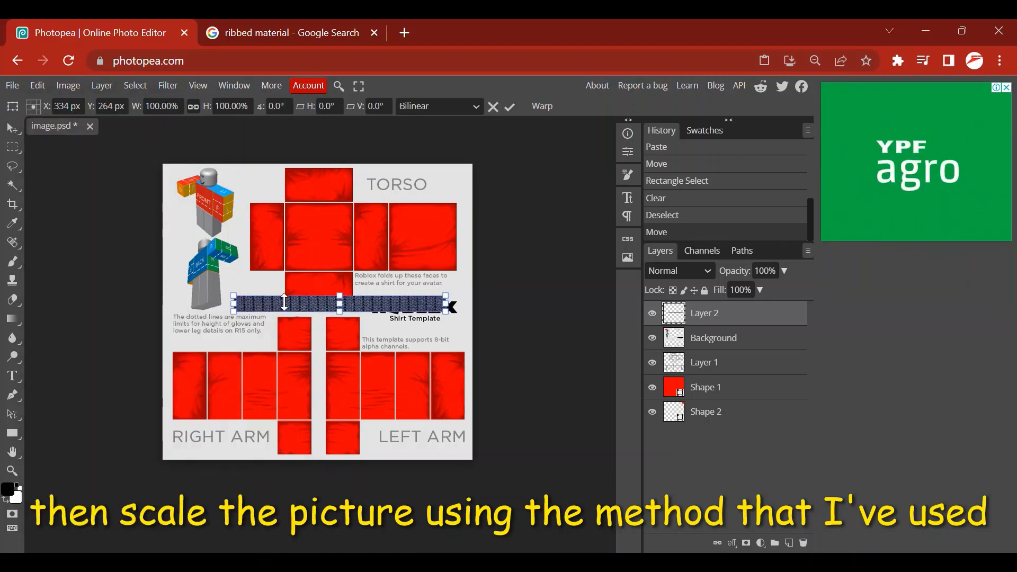
{"action": "left_click_drag", "start_coordinate": [234, 312], "coordinate": [324, 306]}
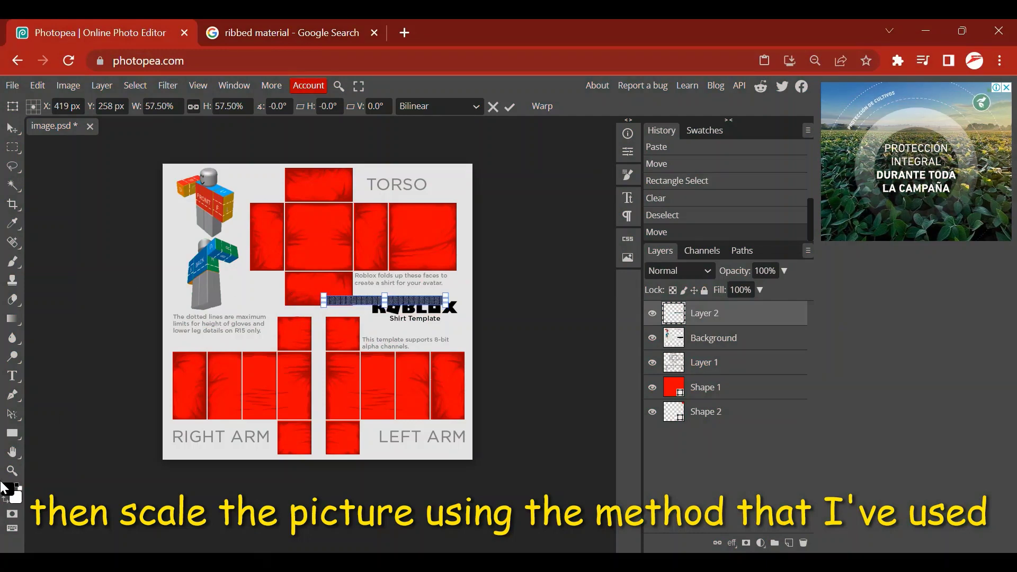
- Apply the scaling and align the ribbed strip with the lower edge of the torso, starting at the outer edge of the leftmost side panel
{"action": "left_click", "coordinate": [12, 470]}
{"action": "left_click", "coordinate": [323, 266]}
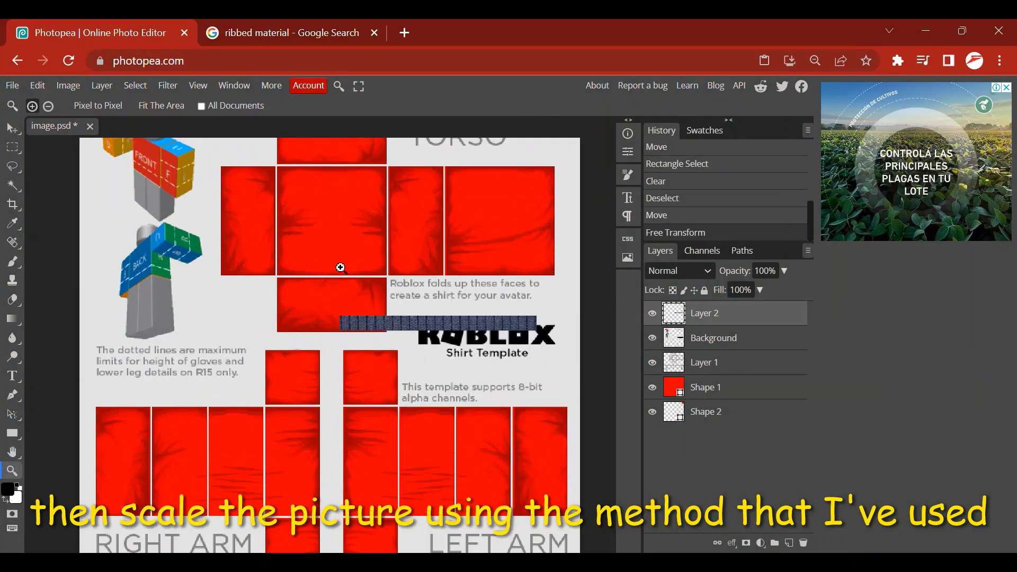
{"action": "left_click", "coordinate": [341, 268]}
{"action": "scroll", "coordinate": [433, 324], "scroll_direction": "up", "scroll_amount": 2}
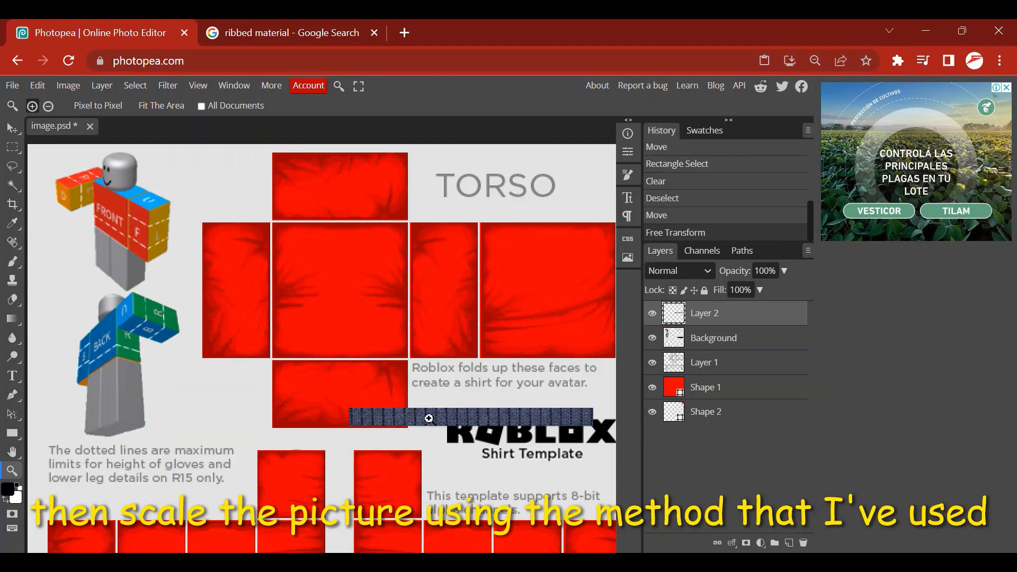
{"action": "left_click", "coordinate": [13, 128]}
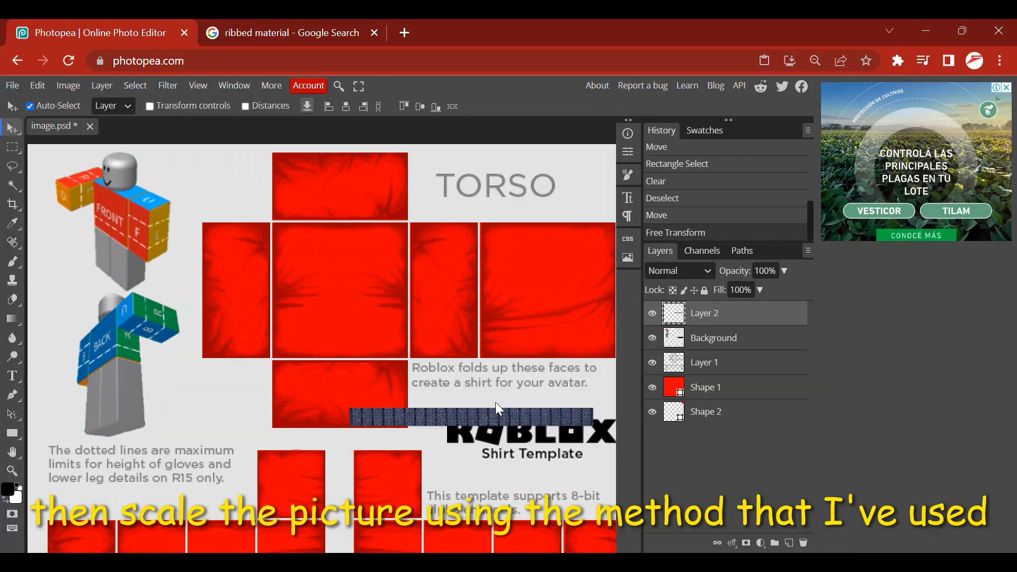
{"action": "left_click_drag", "start_coordinate": [481, 410], "coordinate": [318, 344]}
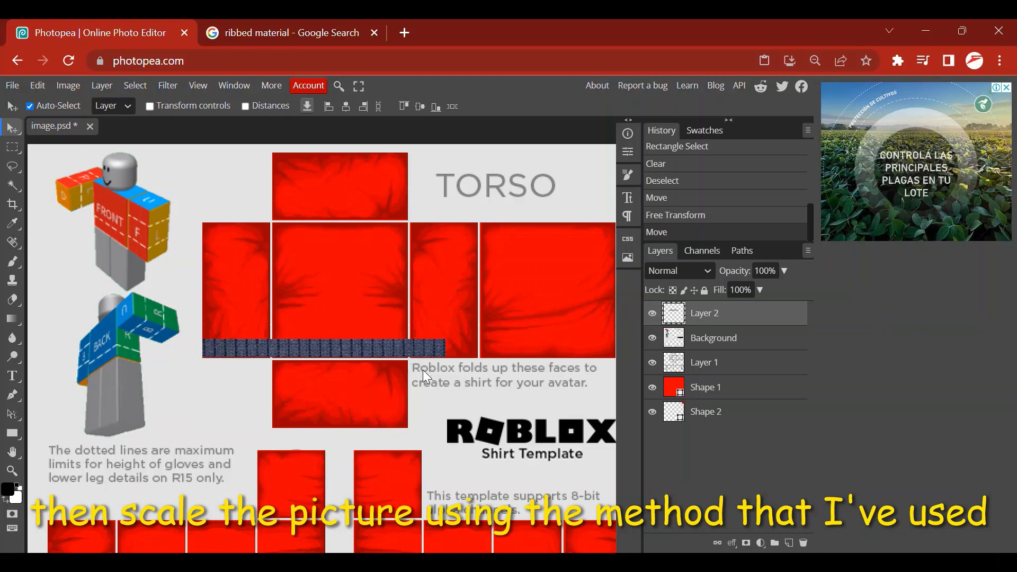
- Trim the part of the ribbed strip that extends past the front torso panel's right edge, and deselect
{"action": "left_click", "coordinate": [12, 147]}
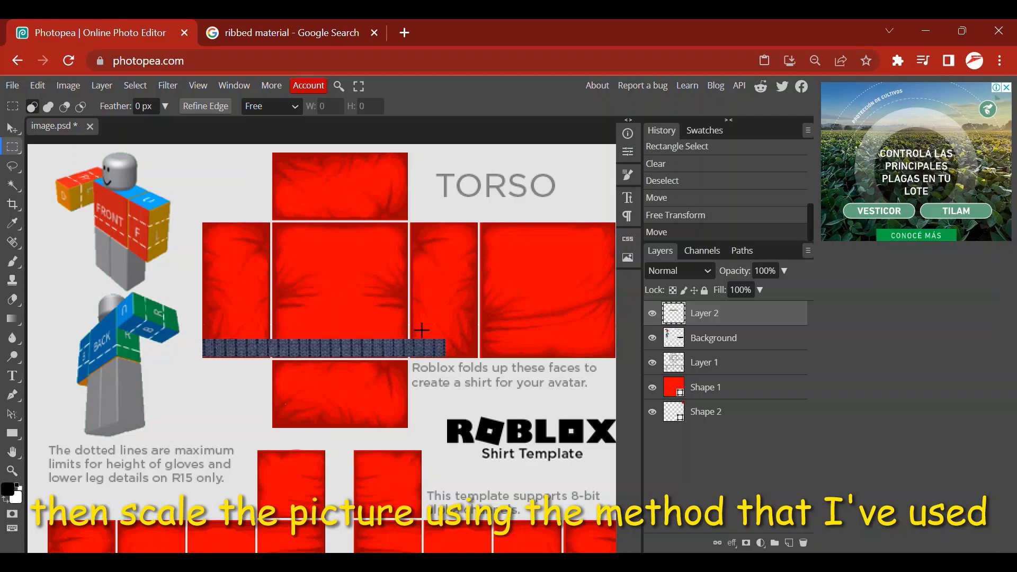
{"action": "left_click_drag", "start_coordinate": [421, 333], "coordinate": [447, 351]}
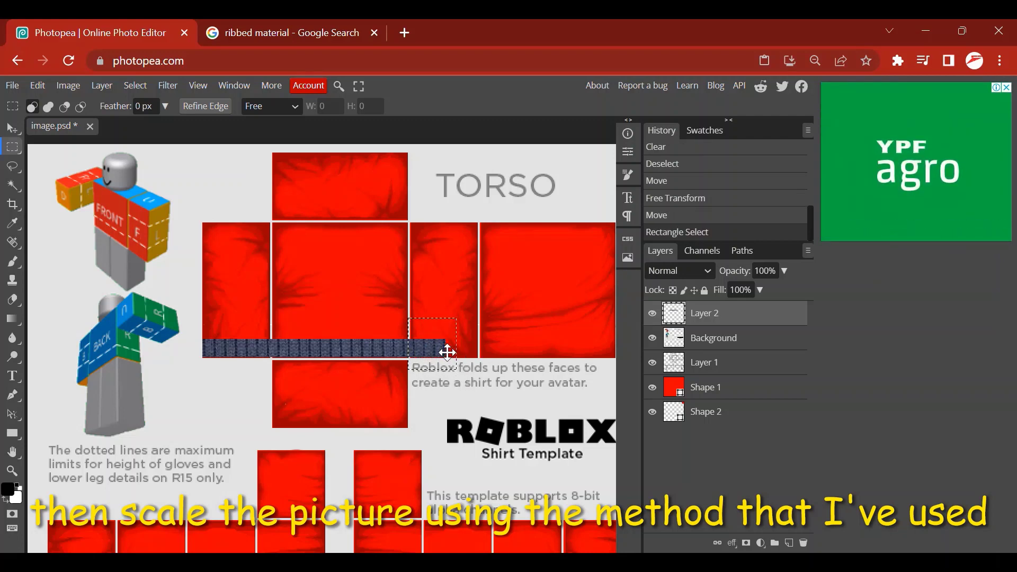
{"action": "key", "text": "Delete"}
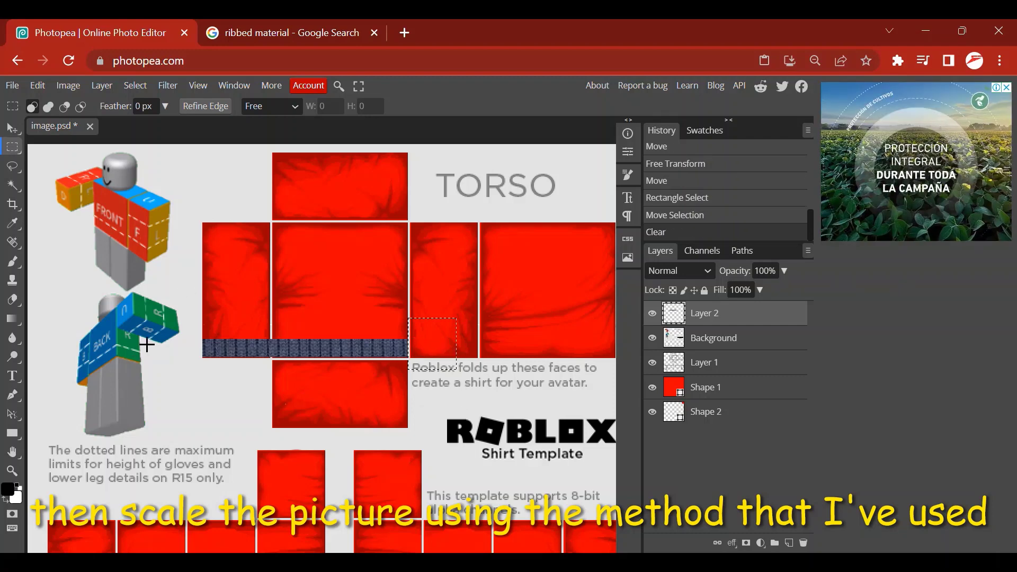
{"action": "left_click", "coordinate": [12, 127]}
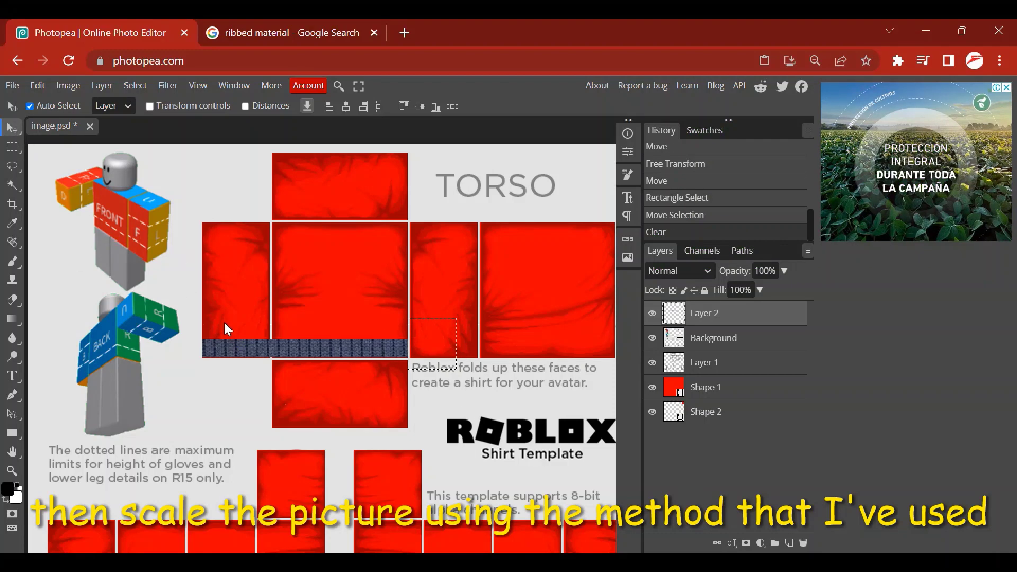
{"action": "left_click", "coordinate": [184, 293]}
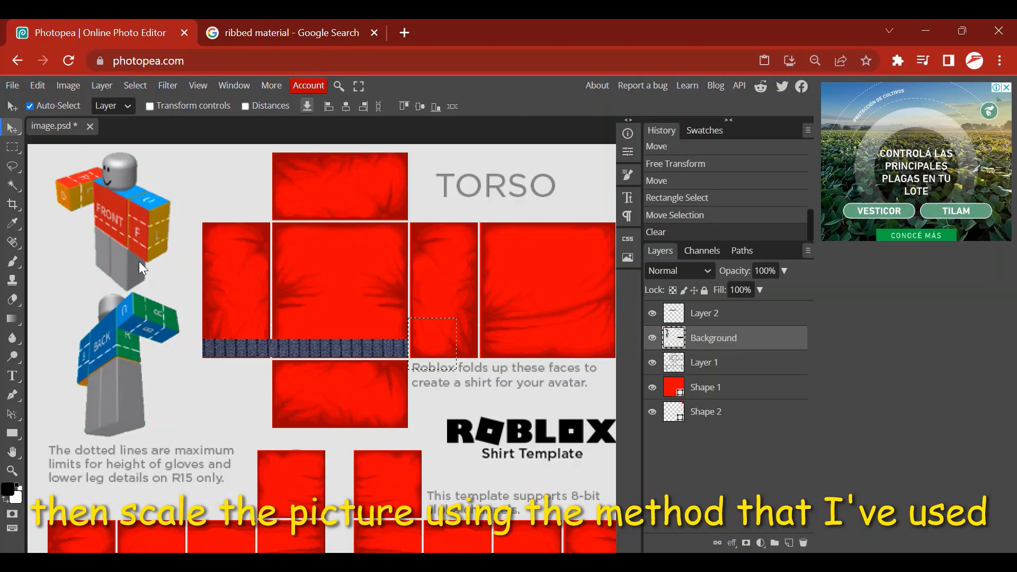
{"action": "key", "text": "ctrl+d"}
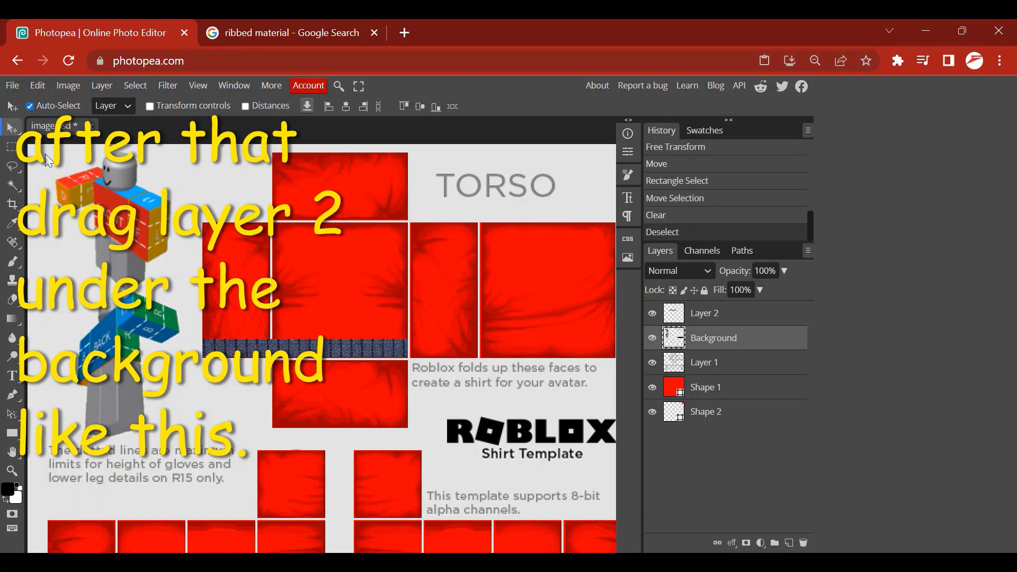
- Nudge the ribbed strip on the torso hem and move Layer 2 below the Background layer
{"action": "left_click_drag", "start_coordinate": [270, 349], "coordinate": [273, 355]}
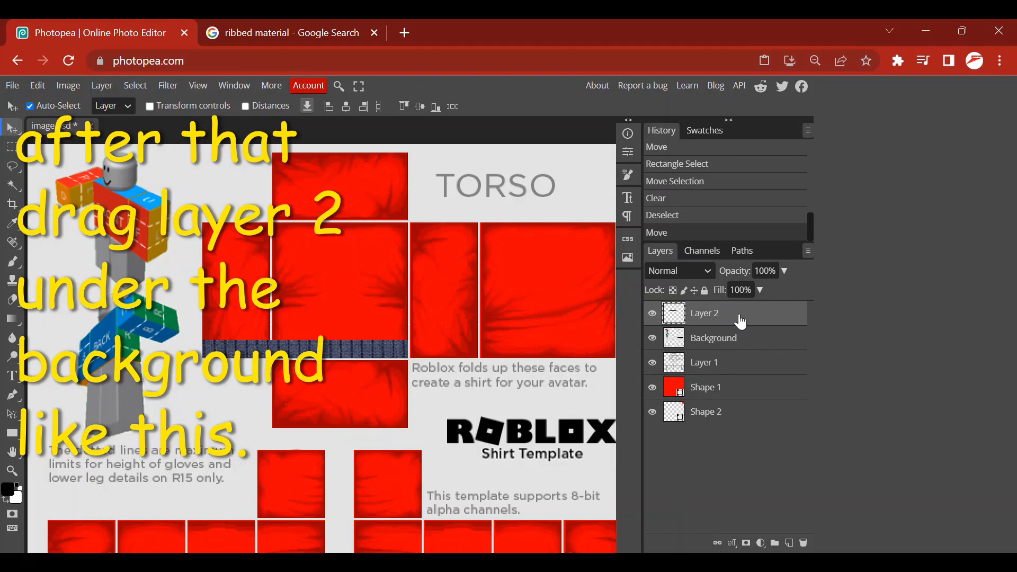
{"action": "left_click_drag", "start_coordinate": [740, 324], "coordinate": [732, 354]}
{"action": "key", "text": "z"}
{"action": "left_click", "coordinate": [49, 106]}
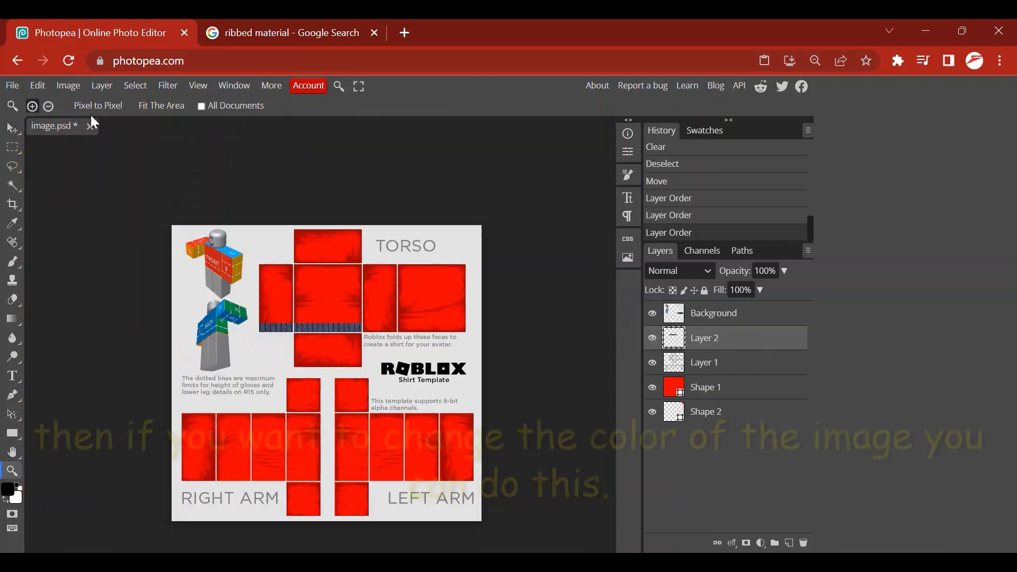
- Recolour the ribbed strip on Layer 2 to purple with Hue/Saturation by shifting the hue upward and raising the saturation
{"action": "key", "text": "v"}
{"action": "left_click", "coordinate": [68, 85]}
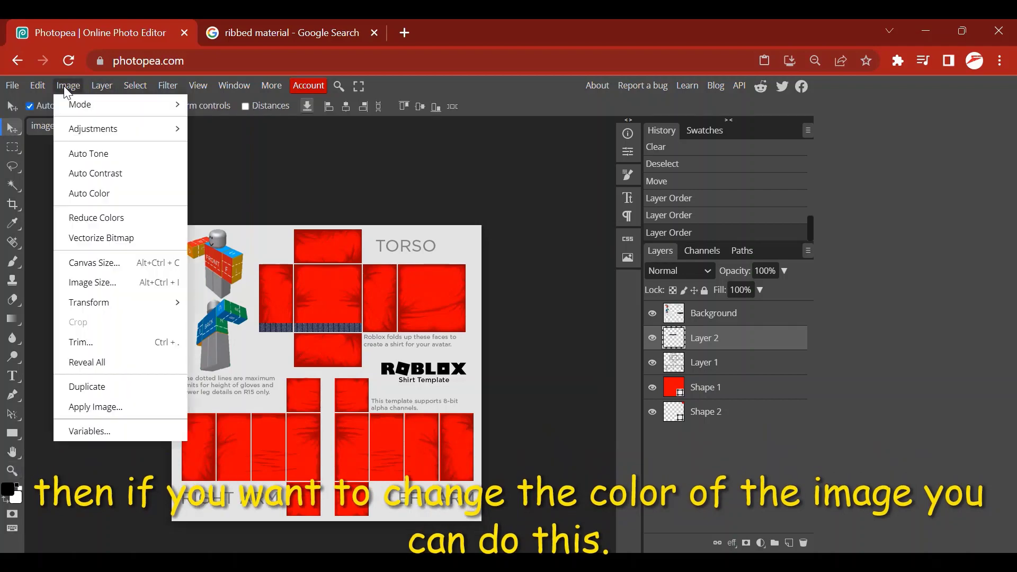
{"action": "mouse_move", "coordinate": [101, 130]}
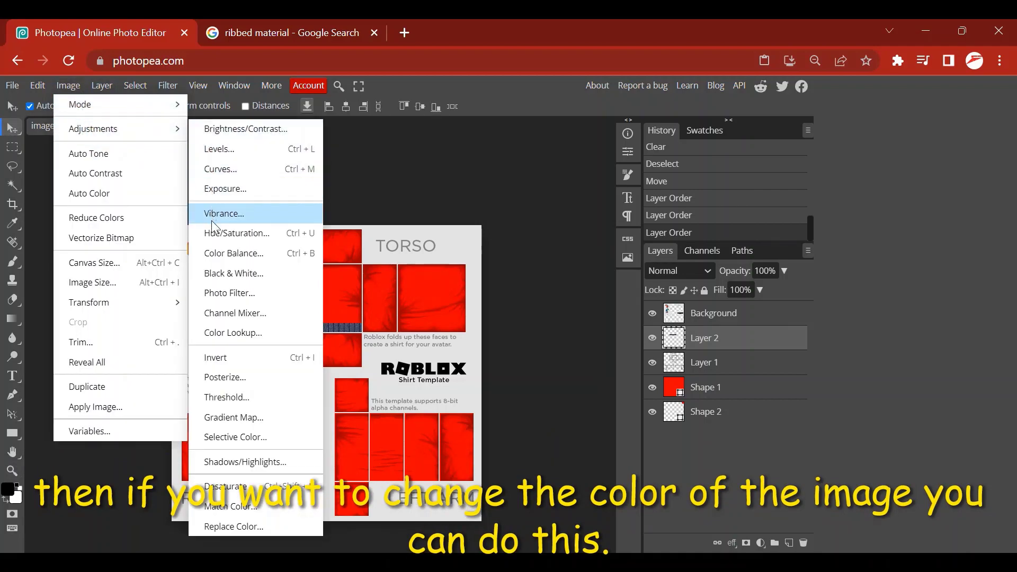
{"action": "left_click", "coordinate": [227, 237]}
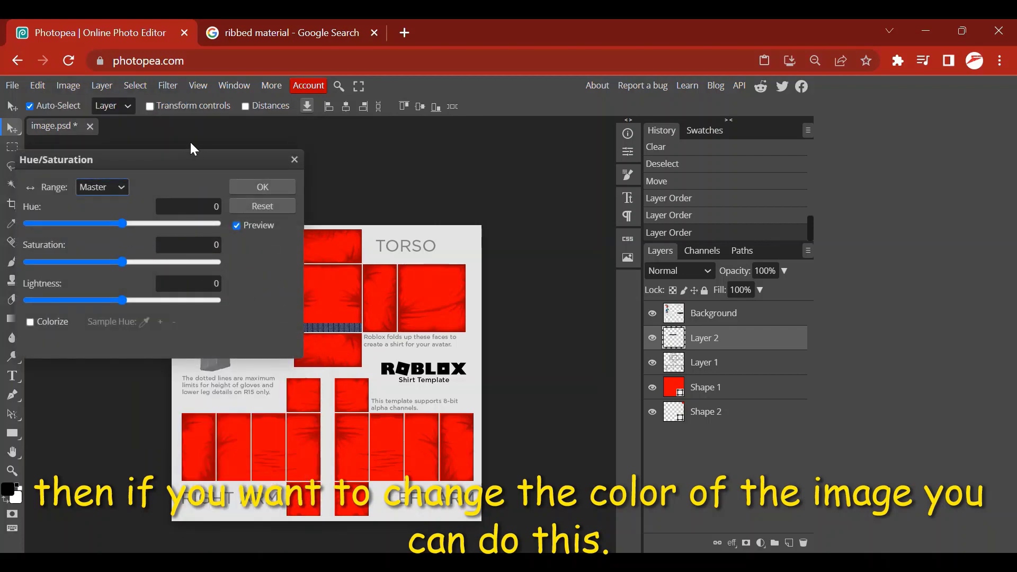
{"action": "left_click_drag", "start_coordinate": [185, 153], "coordinate": [167, 129]}
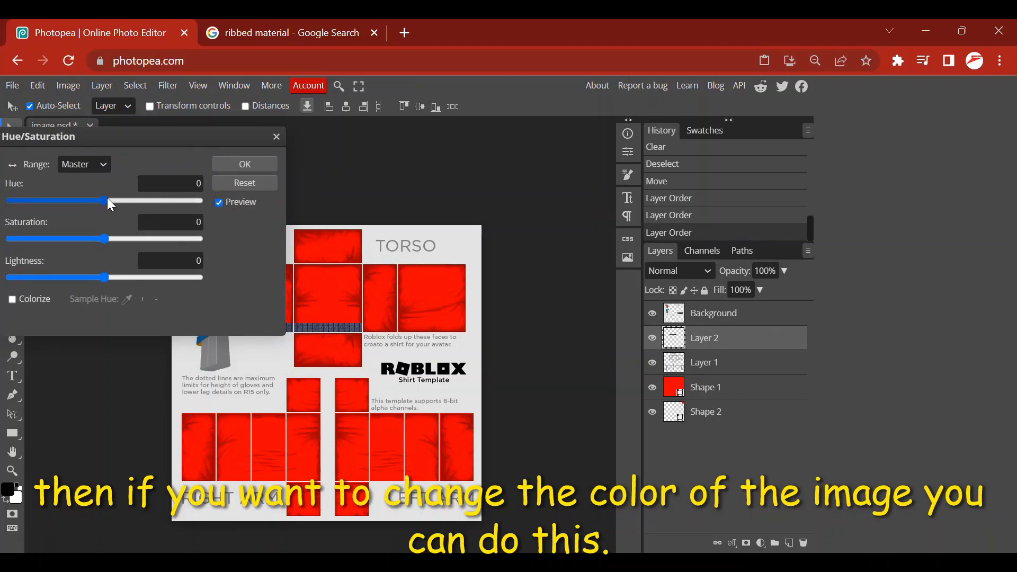
{"action": "left_click_drag", "start_coordinate": [114, 139], "coordinate": [149, 139]}
{"action": "left_click_drag", "start_coordinate": [139, 202], "coordinate": [175, 204]}
{"action": "left_click_drag", "start_coordinate": [185, 137], "coordinate": [210, 369]}
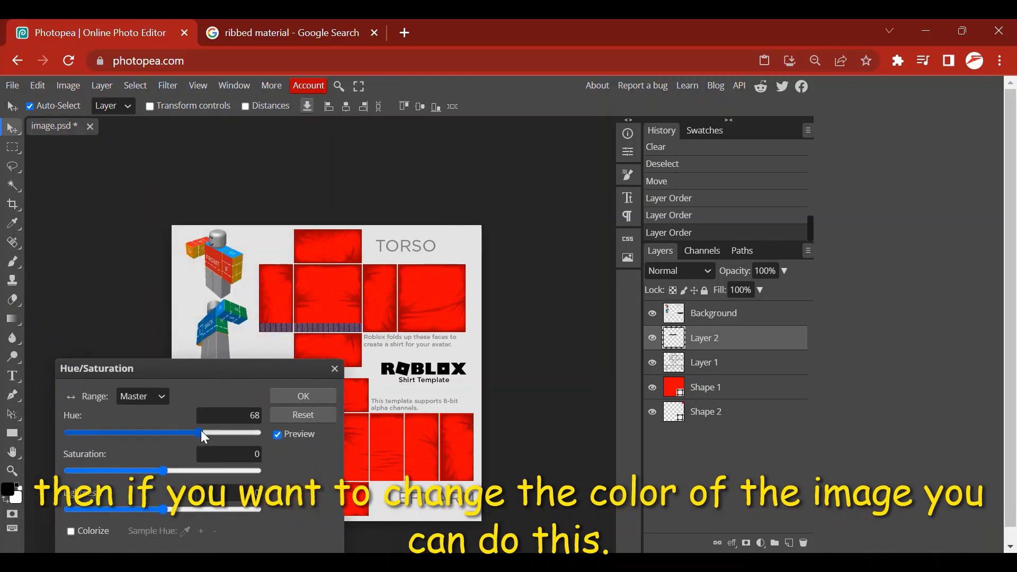
{"action": "mouse_move", "coordinate": [203, 435]}
{"action": "left_mouse_down"}
{"action": "mouse_move", "coordinate": [214, 431]}
{"action": "mouse_move", "coordinate": [199, 431]}
{"action": "left_mouse_up"}
{"action": "left_click_drag", "start_coordinate": [165, 469], "coordinate": [210, 474]}
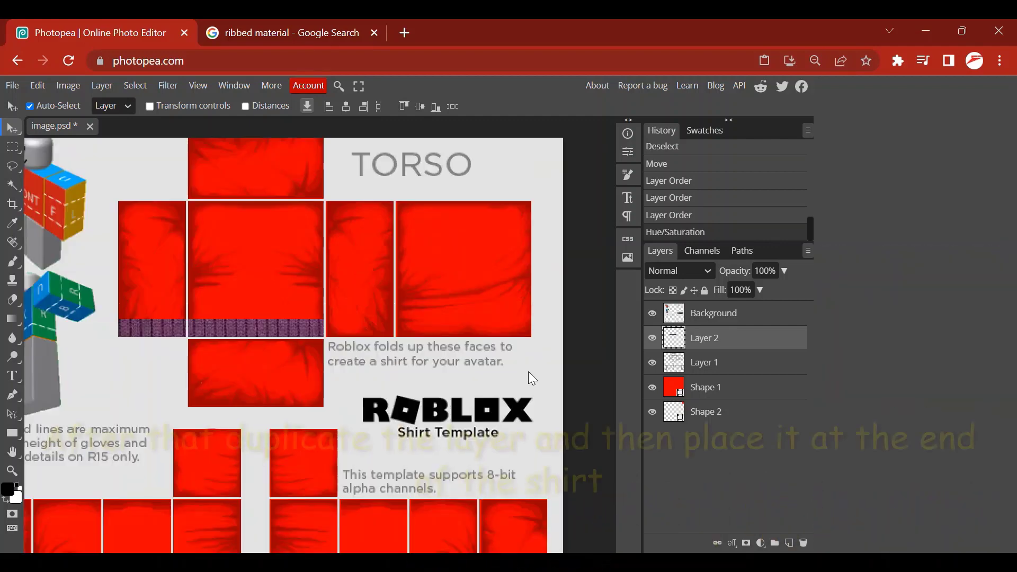
- Duplicate Layer 2 and place the copy along the lower edge of the other side panel and the back torso panel
{"action": "right_click", "coordinate": [733, 348]}
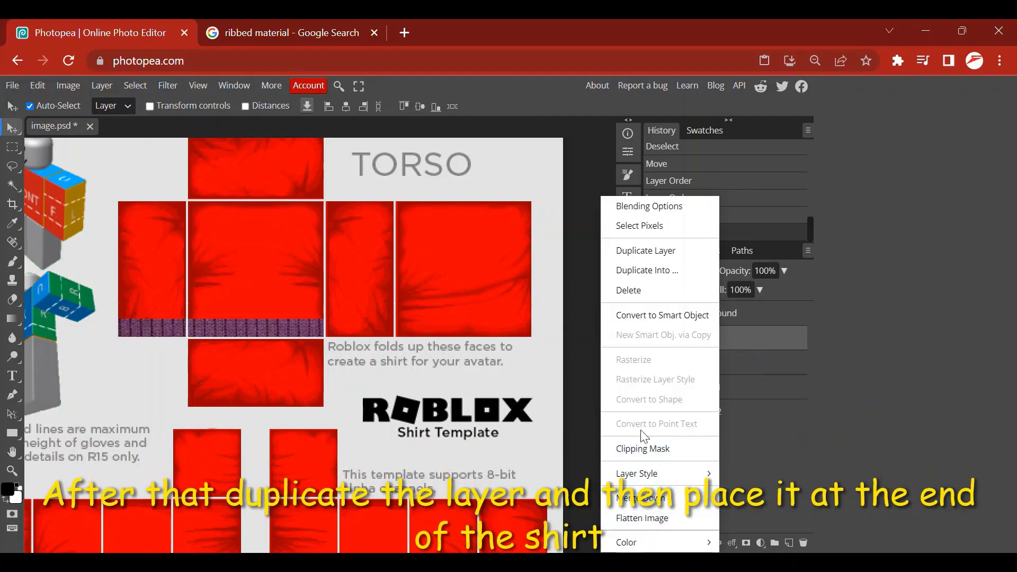
{"action": "left_click", "coordinate": [631, 251]}
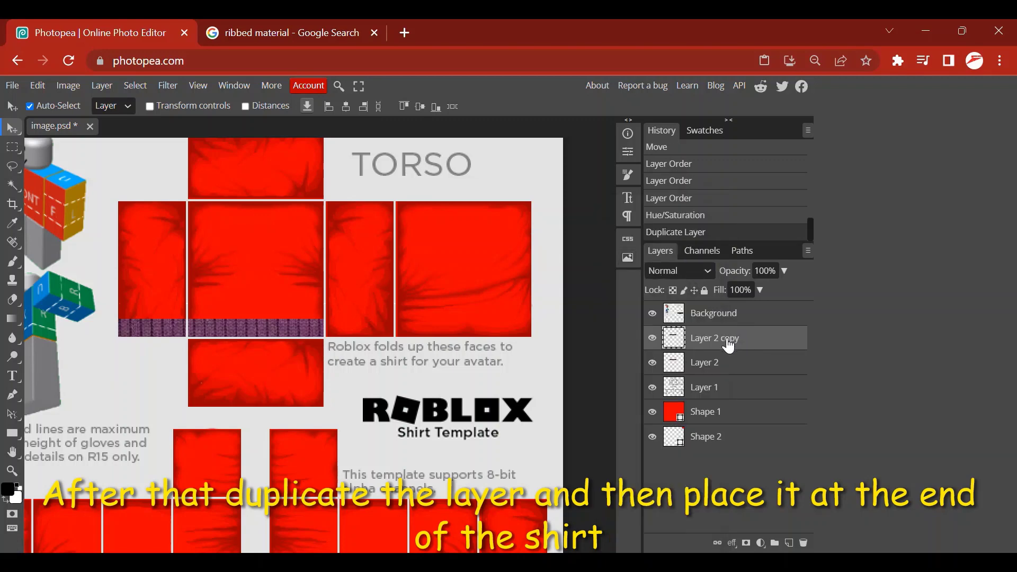
{"action": "left_click_drag", "start_coordinate": [229, 325], "coordinate": [428, 325]}
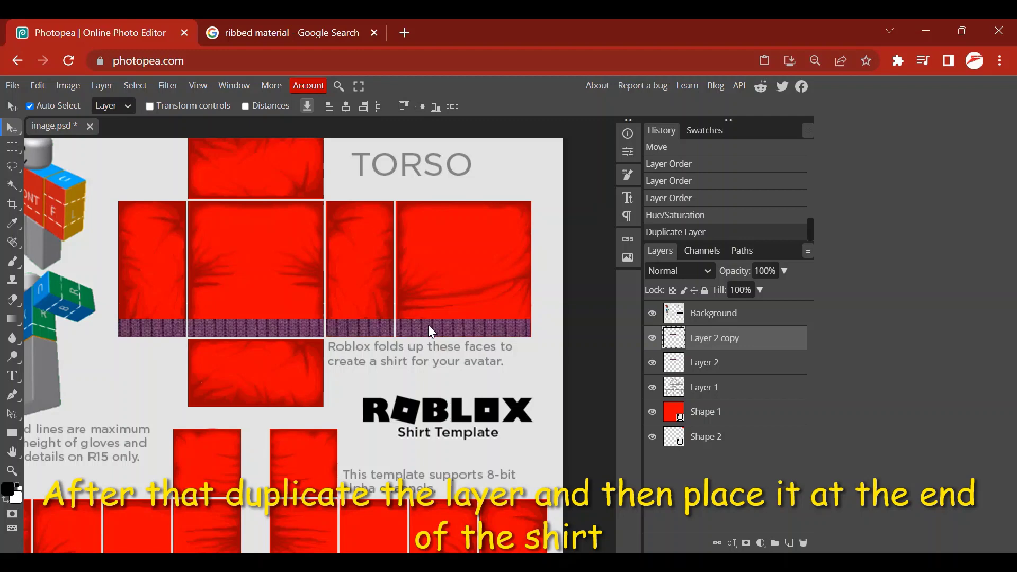
{"action": "left_click_drag", "start_coordinate": [428, 325], "coordinate": [430, 326]}
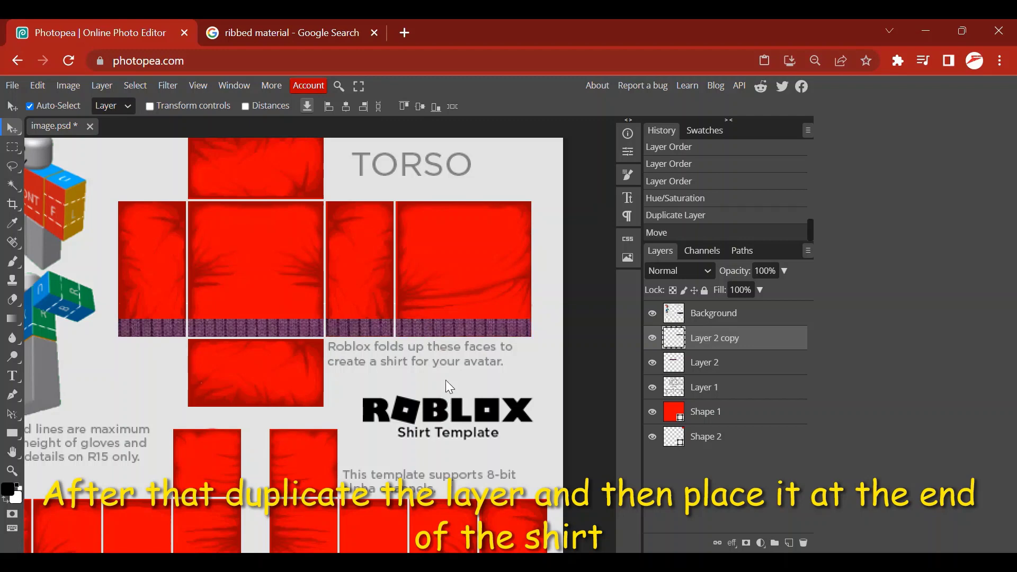
{"action": "left_click", "coordinate": [555, 372]}
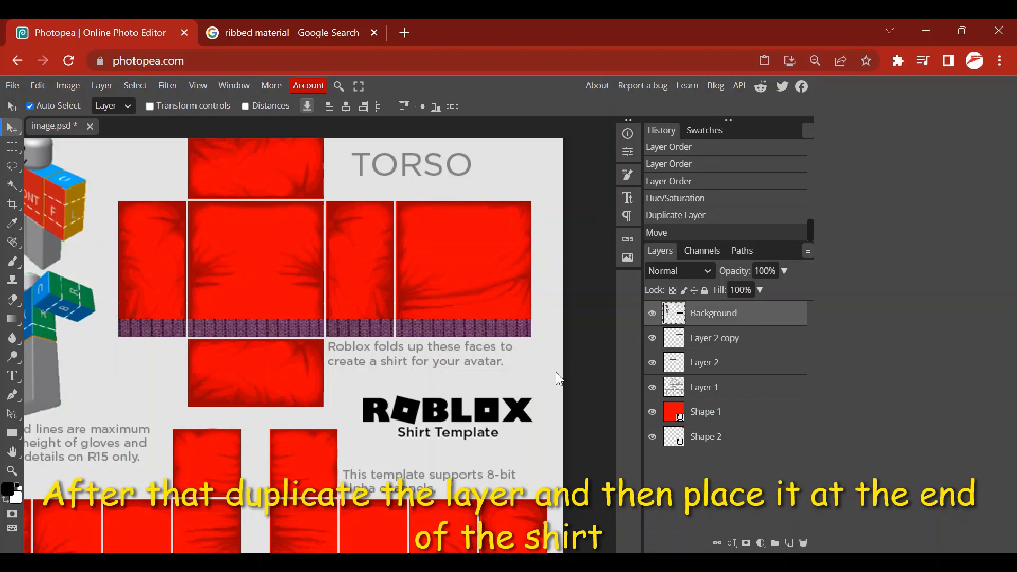
- Examine the purple ribbed hem along the lower edges of all torso panels and the full shirt template
{"action": "scroll", "coordinate": [495, 369], "scroll_direction": "down", "scroll_amount": 3}
{"action": "scroll", "coordinate": [494, 369], "scroll_direction": "up", "scroll_amount": 3}
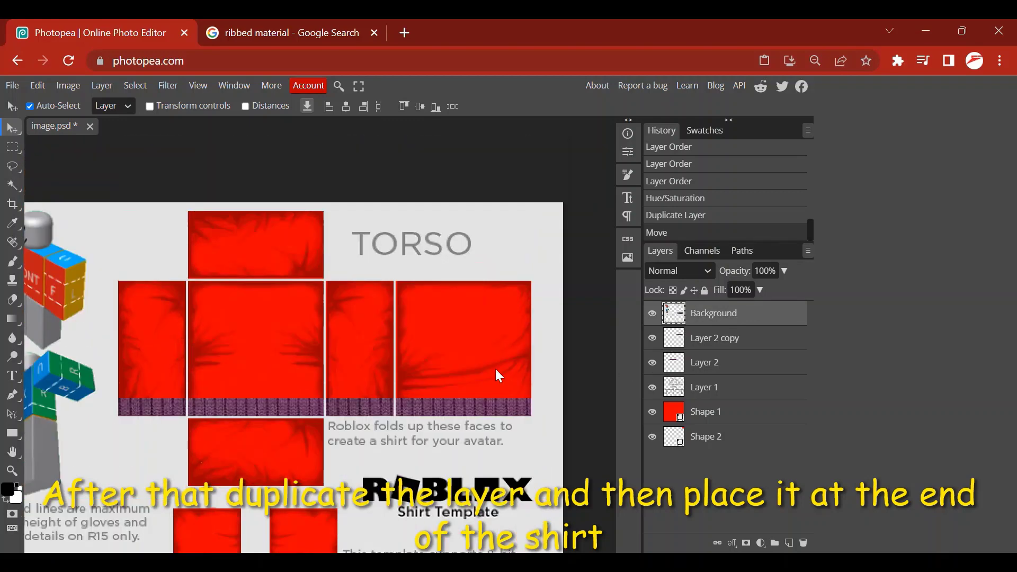
{"action": "scroll", "coordinate": [494, 369], "scroll_direction": "down", "scroll_amount": 2}
{"action": "scroll", "coordinate": [495, 369], "scroll_direction": "up", "scroll_amount": 2}
{"action": "scroll", "coordinate": [495, 368], "scroll_direction": "right", "scroll_amount": 2}
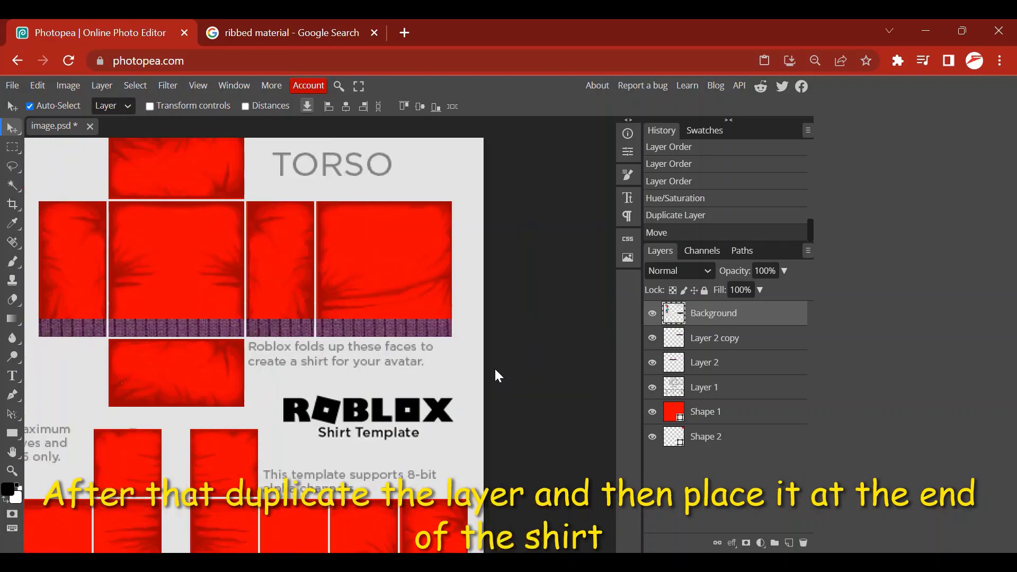
{"action": "scroll", "coordinate": [407, 368], "scroll_direction": "up", "scroll_amount": 3}
{"action": "scroll", "coordinate": [407, 367], "scroll_direction": "down", "scroll_amount": 3}
{"action": "scroll", "coordinate": [407, 367], "scroll_direction": "left", "scroll_amount": 2}
{"action": "scroll", "coordinate": [406, 367], "scroll_direction": "left", "scroll_amount": 2}
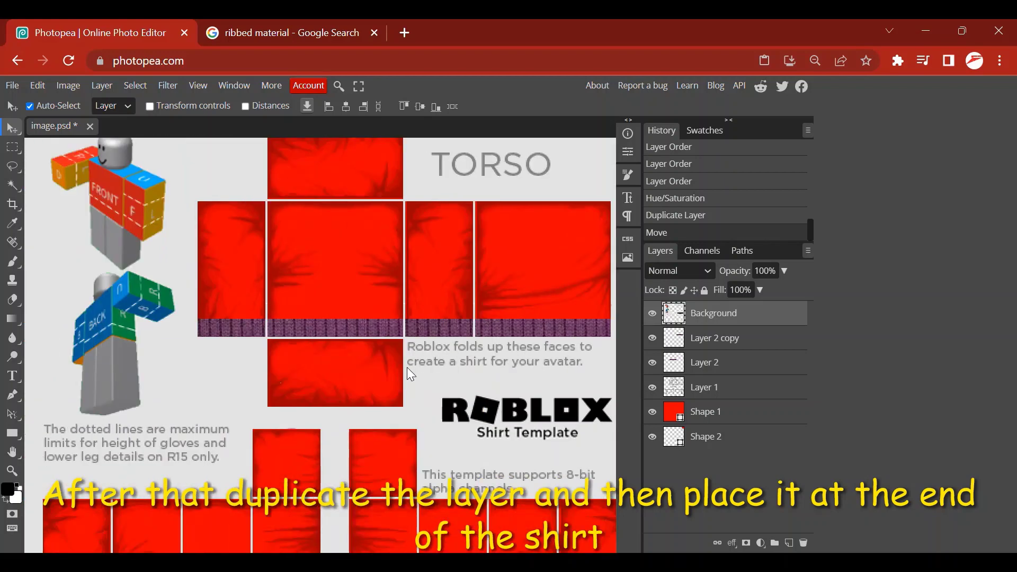
{"action": "left_click", "coordinate": [8, 472]}
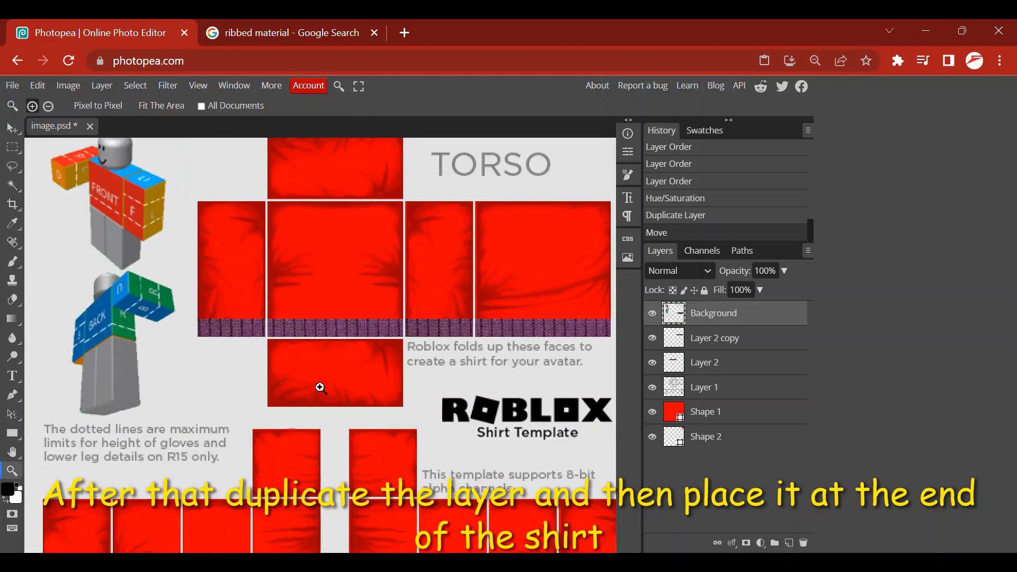
{"action": "right_click", "coordinate": [328, 369]}
{"action": "left_click", "coordinate": [365, 400]}
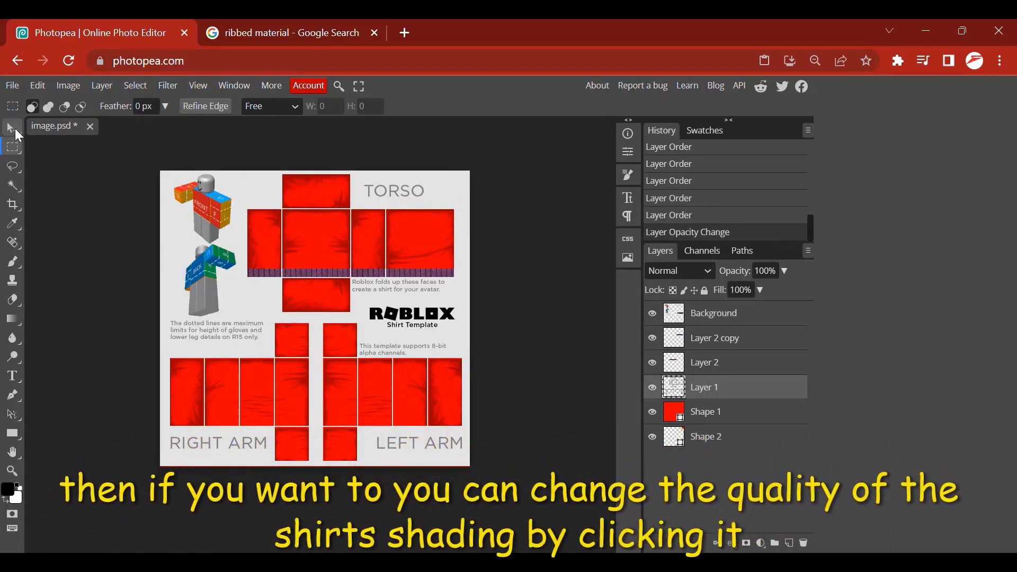
- Lower the opacity of the shading overlay on Layer 1 to 75%
{"action": "left_click", "coordinate": [15, 131]}
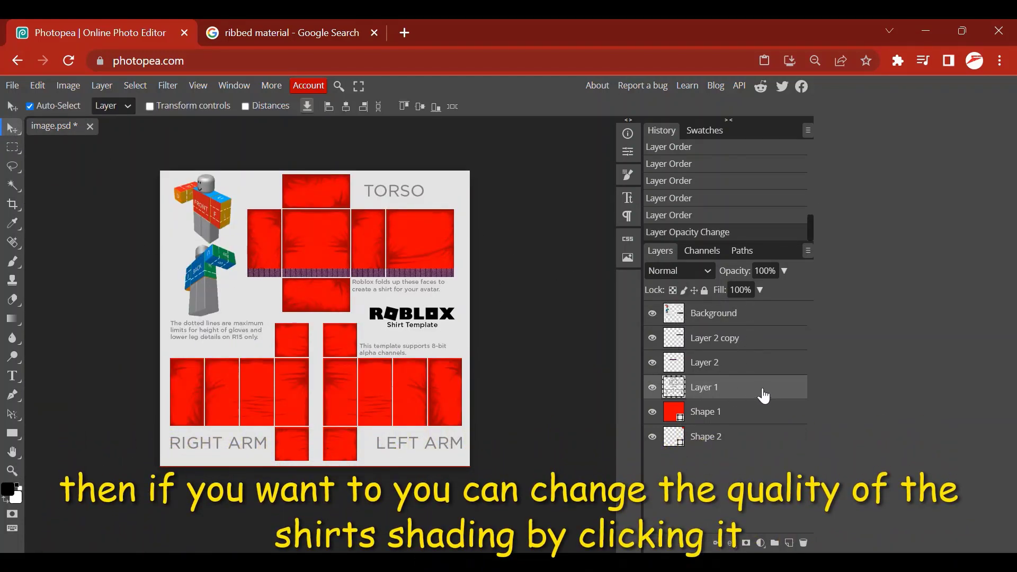
{"action": "left_click", "coordinate": [784, 271]}
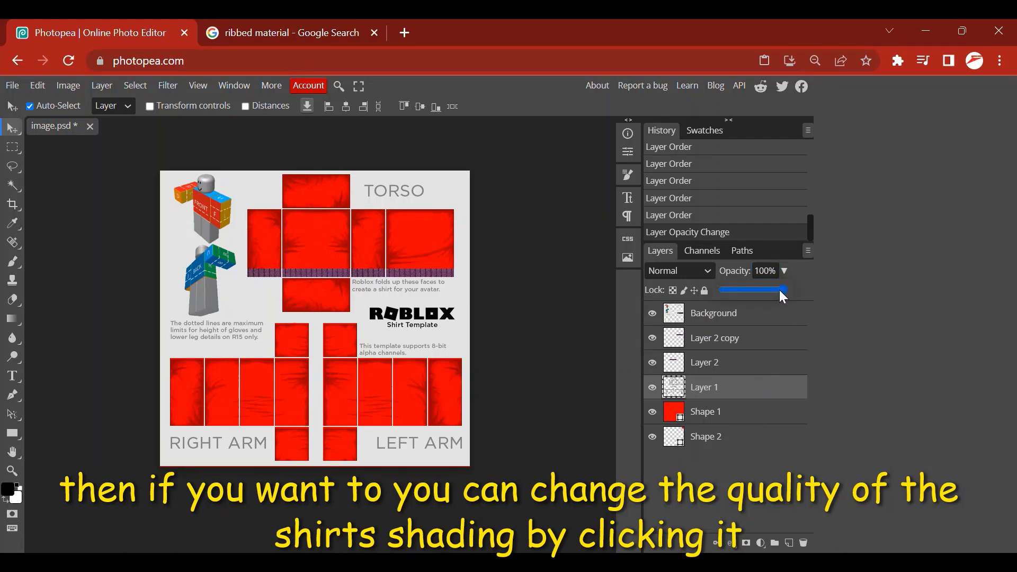
{"action": "mouse_move", "coordinate": [780, 290]}
{"action": "left_mouse_down"}
{"action": "mouse_move", "coordinate": [707, 291]}
{"action": "mouse_move", "coordinate": [770, 290]}
{"action": "left_mouse_up"}
{"action": "left_click_drag", "start_coordinate": [768, 289], "coordinate": [769, 289]}
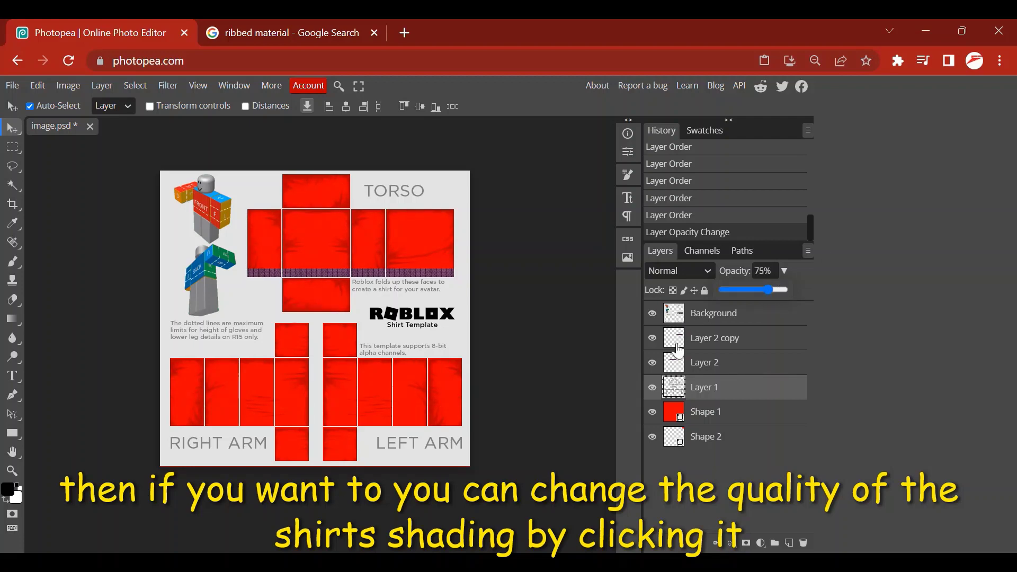
{"action": "left_click", "coordinate": [576, 294]}
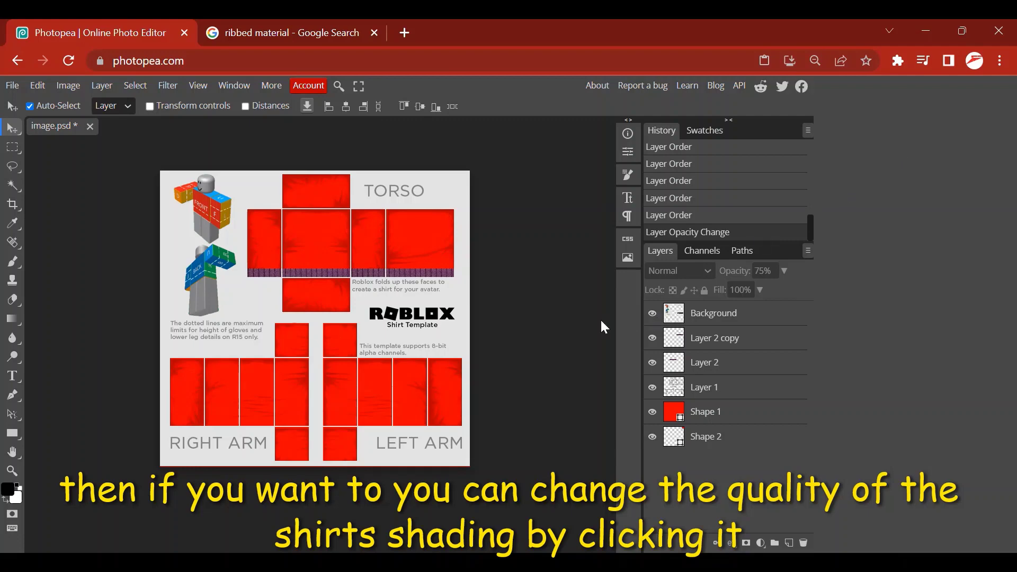
{"action": "key", "text": "ctrl+d"}
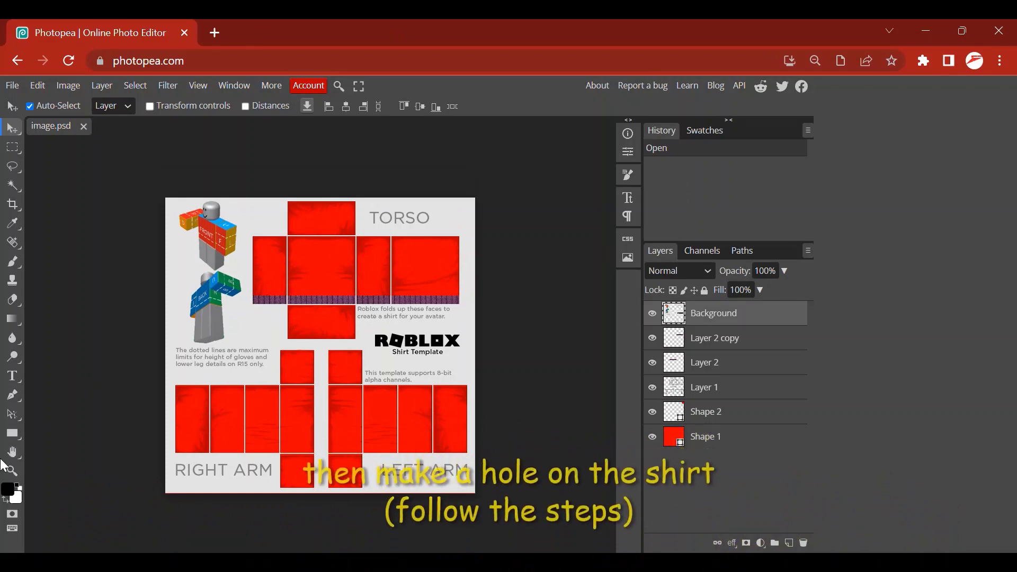
- Draw a black-filled ellipse over the seam between the upper torso panel and the front torso panel, and shift it slightly upward
{"action": "left_click", "coordinate": [13, 471]}
{"action": "left_click", "coordinate": [323, 246]}
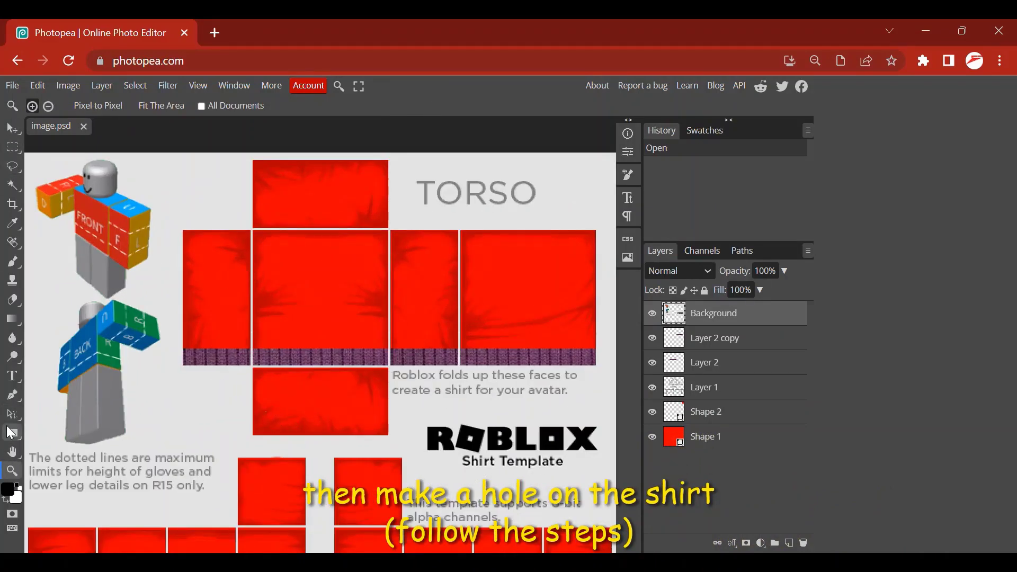
{"action": "left_click", "coordinate": [13, 434]}
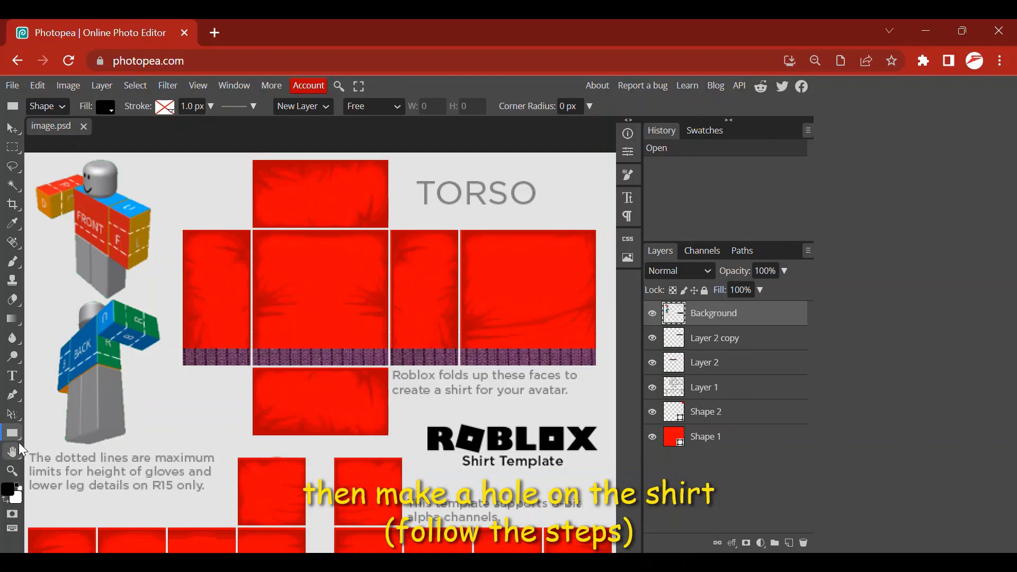
{"action": "right_click", "coordinate": [17, 437]}
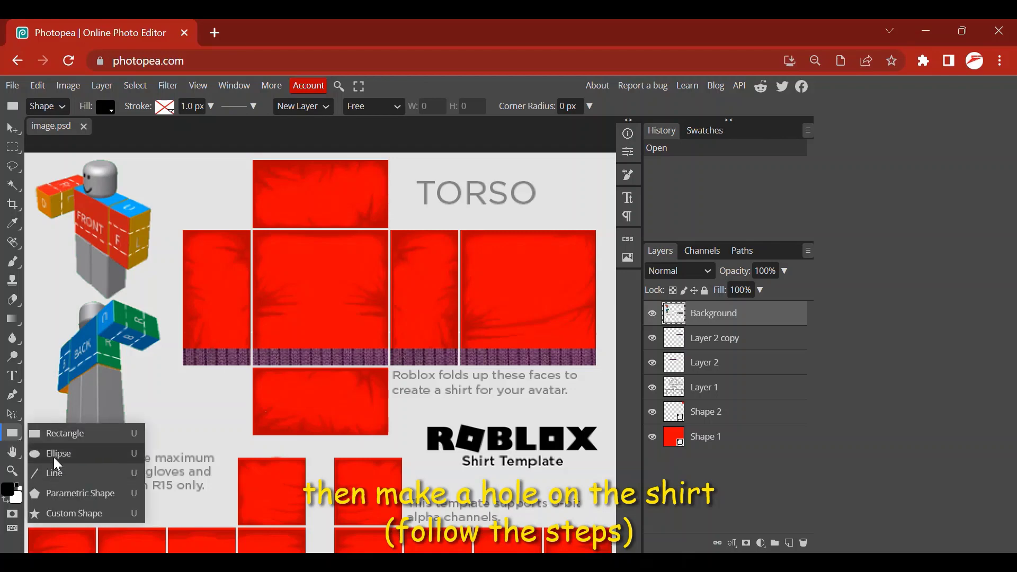
{"action": "left_click", "coordinate": [58, 454]}
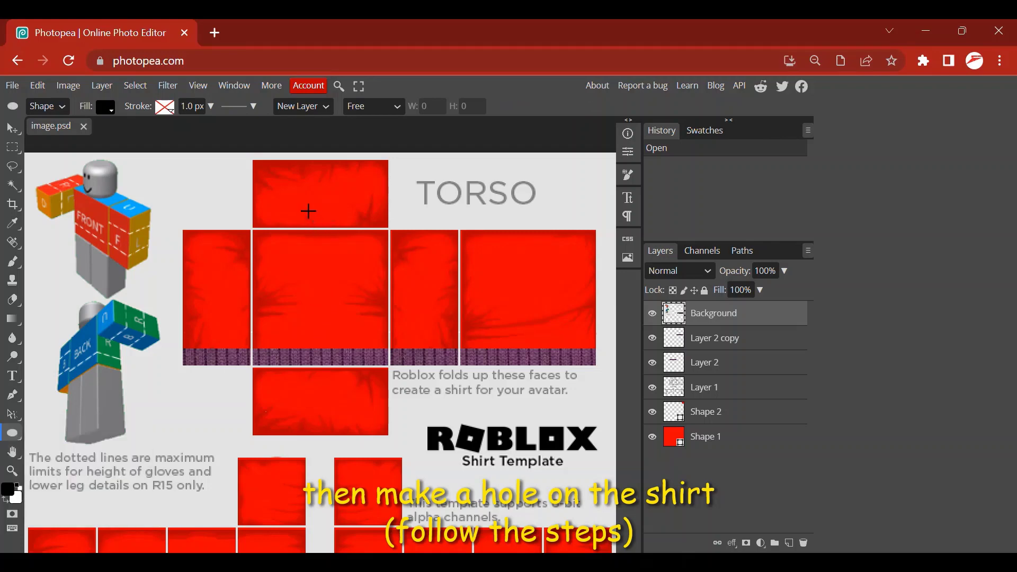
{"action": "left_click_drag", "start_coordinate": [309, 211], "coordinate": [356, 263]}
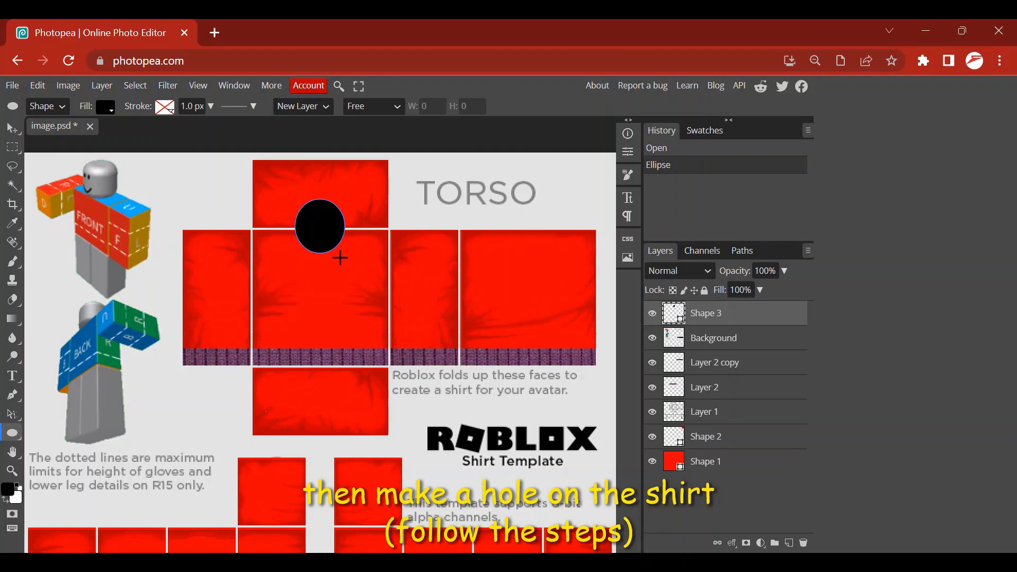
{"action": "left_click", "coordinate": [11, 128]}
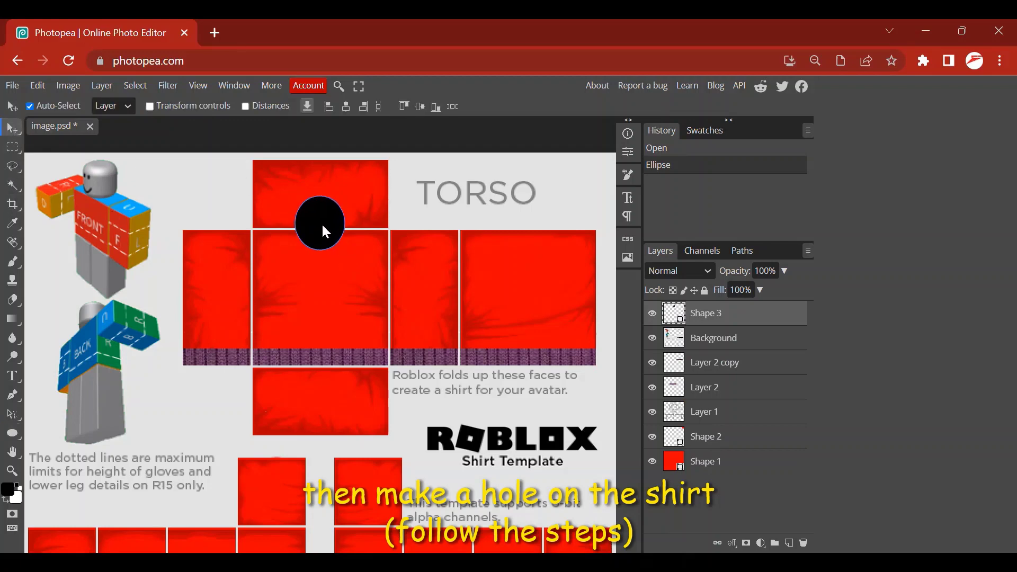
{"action": "left_click_drag", "start_coordinate": [321, 224], "coordinate": [323, 223]}
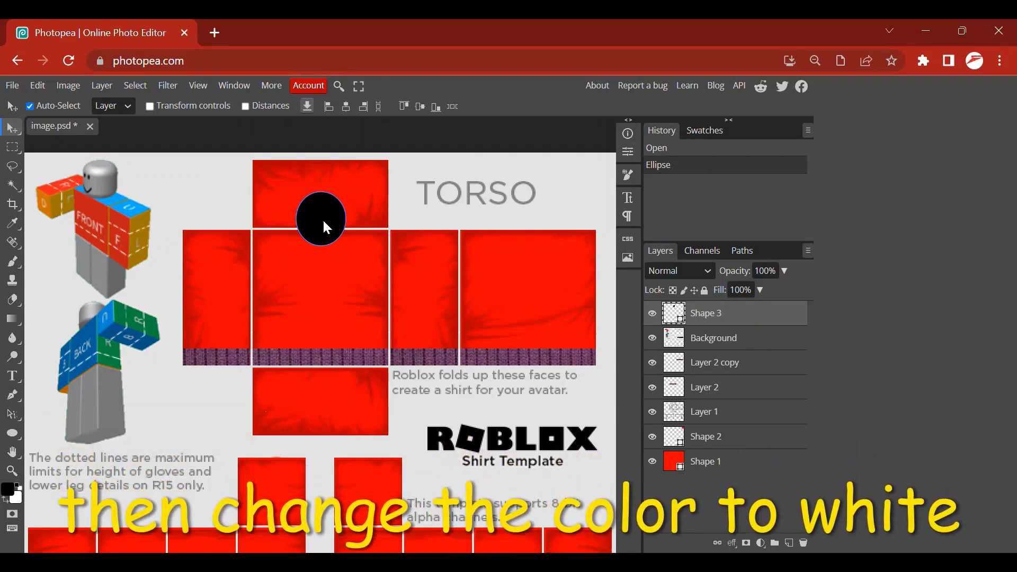
{"action": "left_click", "coordinate": [322, 218]}
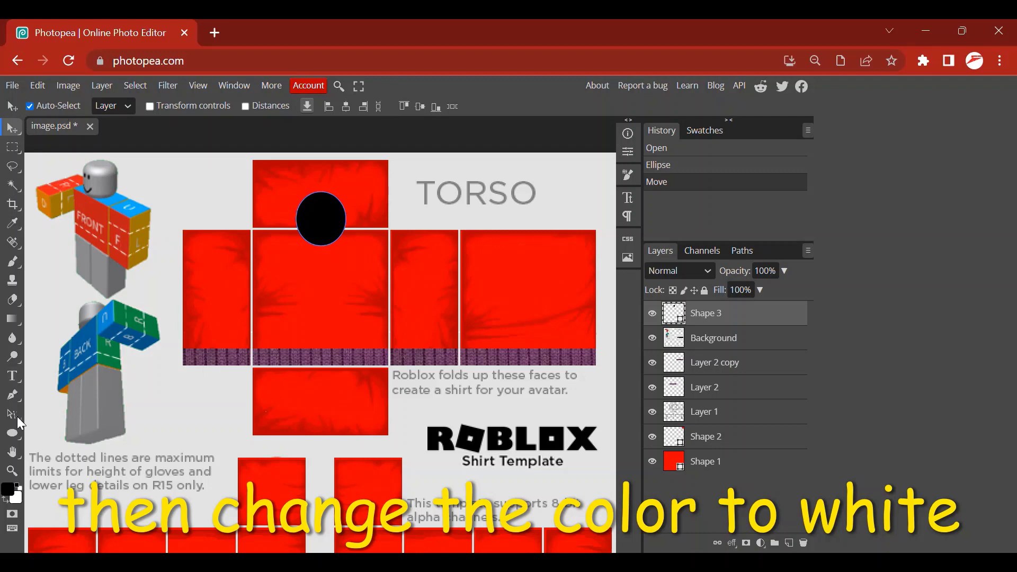
- Change the fill of the neck-hole ellipse to white and move Shape 3 below the Background layer
{"action": "left_click", "coordinate": [12, 433]}
{"action": "left_click", "coordinate": [106, 107]}
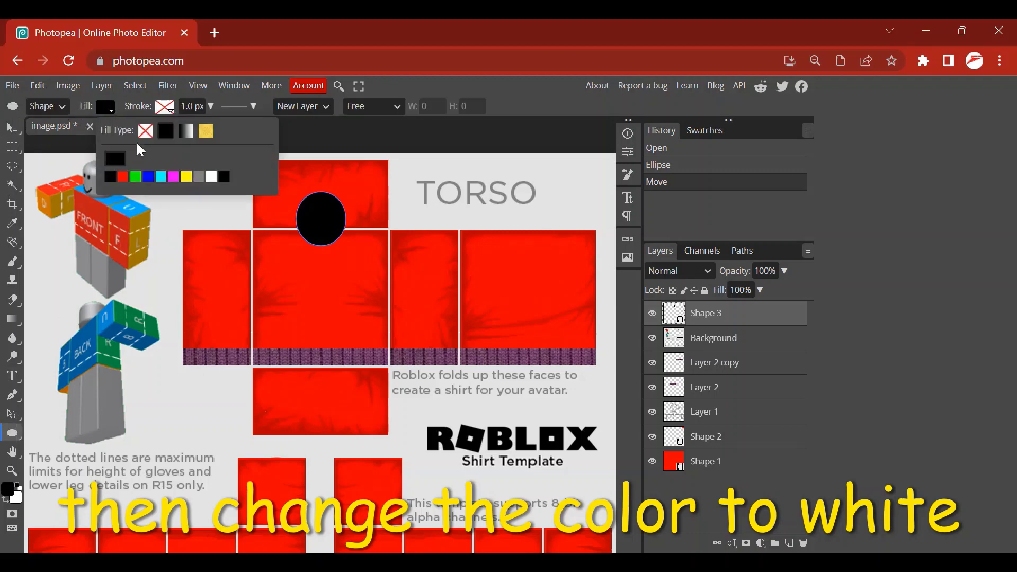
{"action": "left_click", "coordinate": [211, 178]}
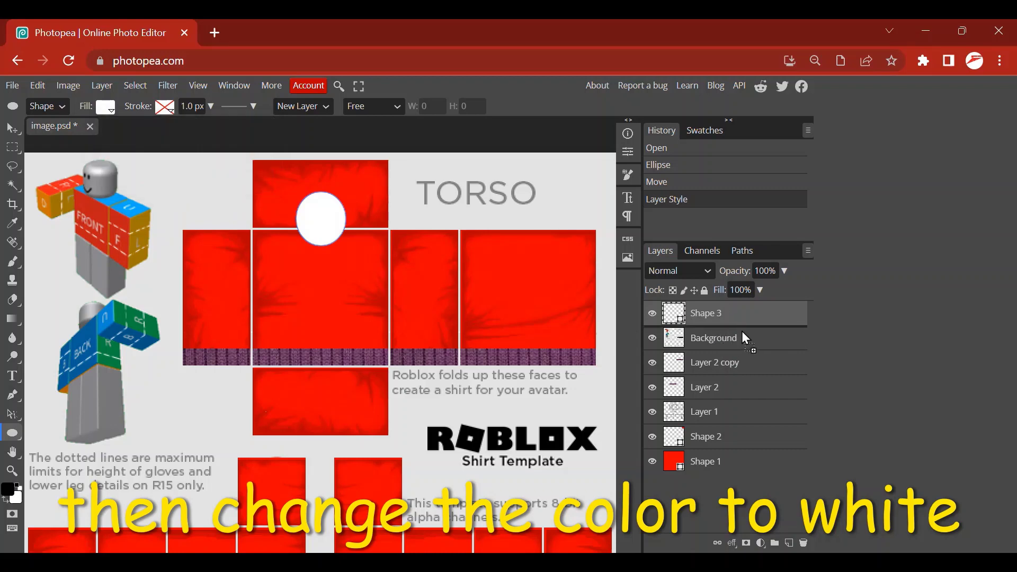
{"action": "left_click_drag", "start_coordinate": [744, 312], "coordinate": [742, 346]}
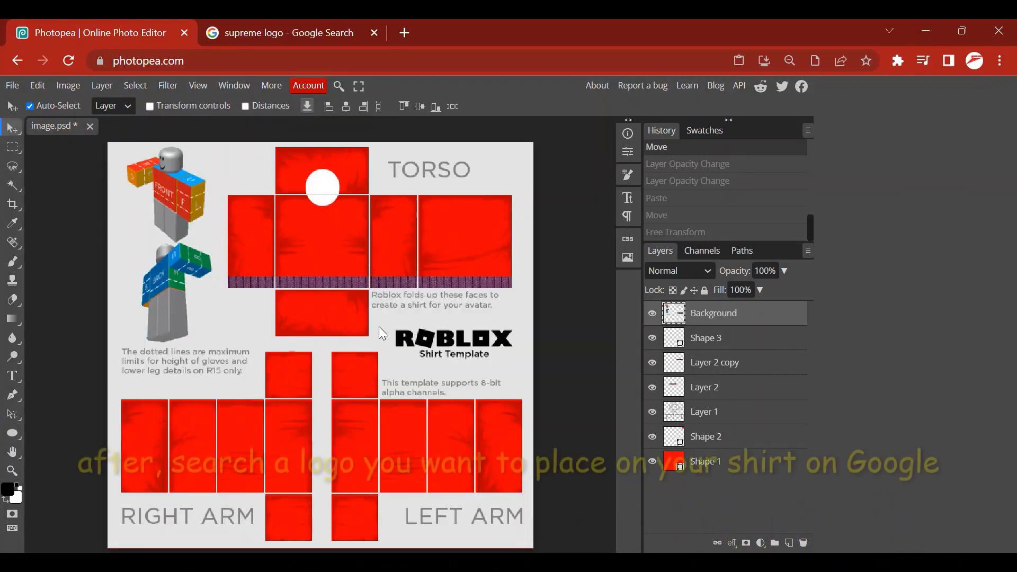
- Paste the Supreme logo from the Google search results into the template and scale it to 21.80% on the front torso panel
{"action": "left_click", "coordinate": [269, 24]}
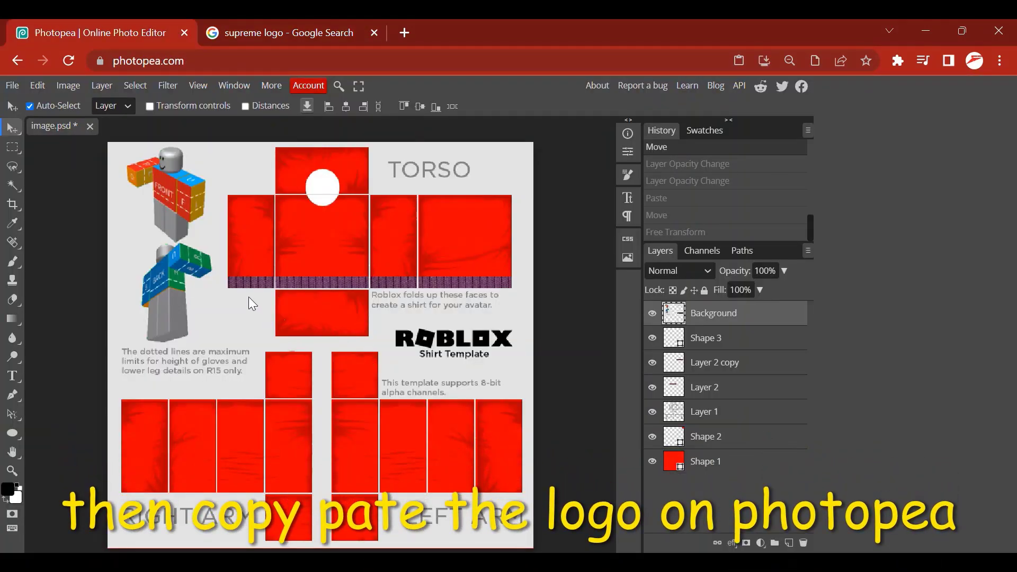
{"action": "key", "text": "ctrl+v"}
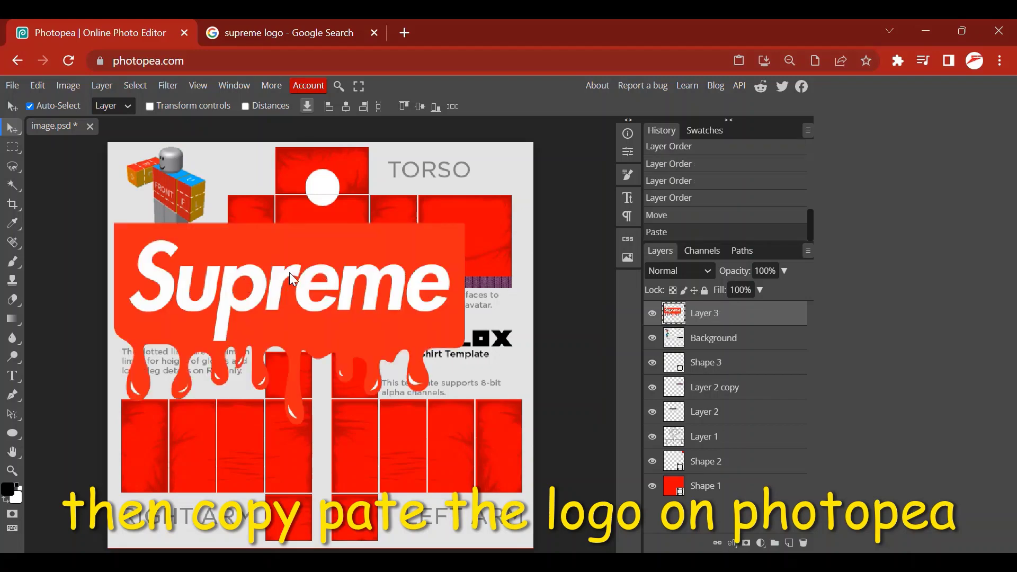
{"action": "left_click", "coordinate": [39, 87]}
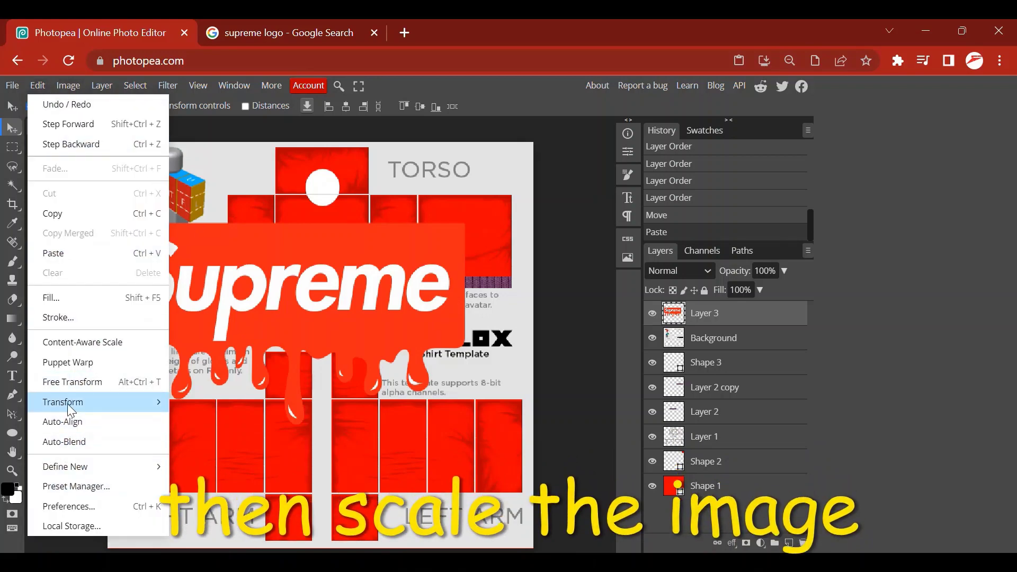
{"action": "mouse_move", "coordinate": [170, 402]}
{"action": "left_click", "coordinate": [203, 364]}
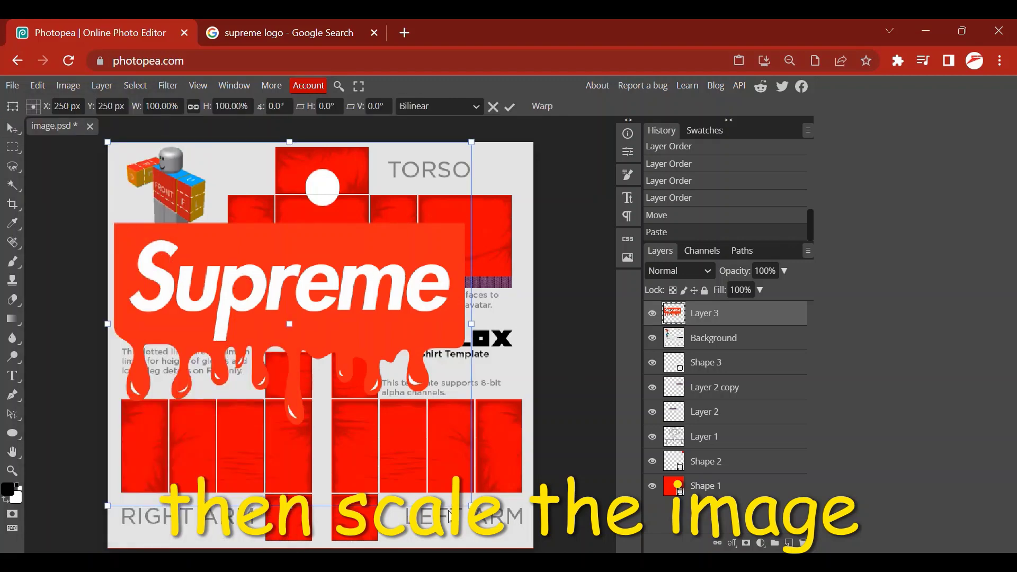
{"action": "left_click_drag", "start_coordinate": [475, 511], "coordinate": [229, 213]}
{"action": "left_click_drag", "start_coordinate": [161, 188], "coordinate": [317, 225]}
{"action": "left_click_drag", "start_coordinate": [392, 306], "coordinate": [352, 265]}
{"action": "left_click_drag", "start_coordinate": [319, 211], "coordinate": [341, 216]}
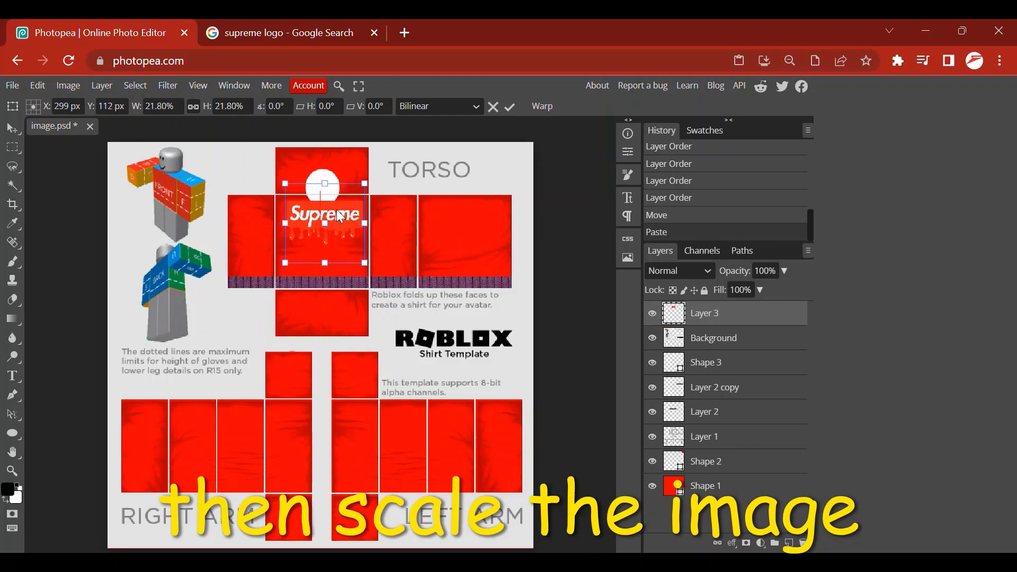
{"action": "scroll", "coordinate": [366, 349], "scroll_direction": "down", "scroll_amount": 3}
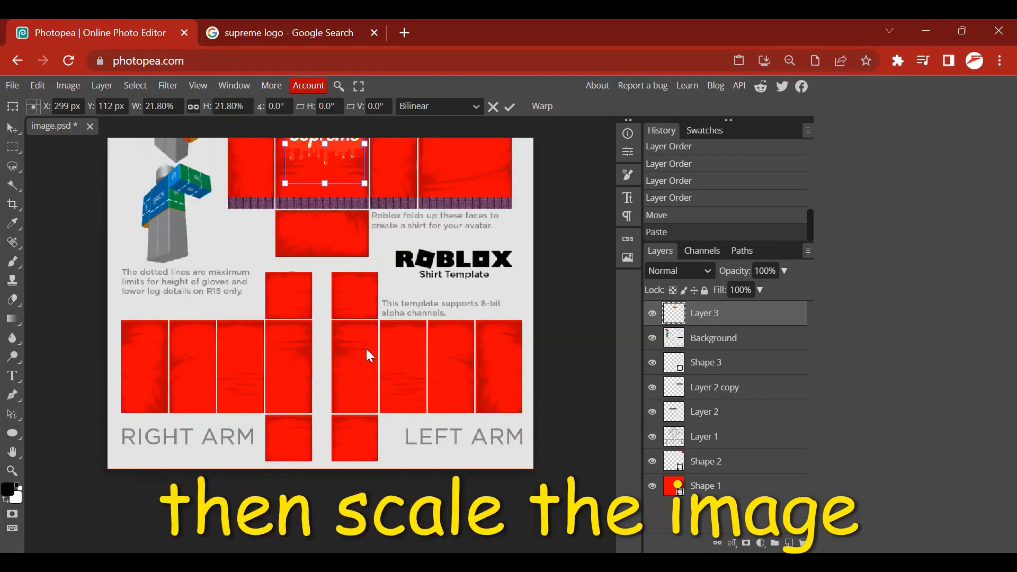
{"action": "scroll", "coordinate": [367, 348], "scroll_direction": "up", "scroll_amount": 3}
- Move the Supreme logo slightly down on the front torso panel, clear of the neck hole, and reduce Layer 3's opacity
{"action": "left_click", "coordinate": [11, 471]}
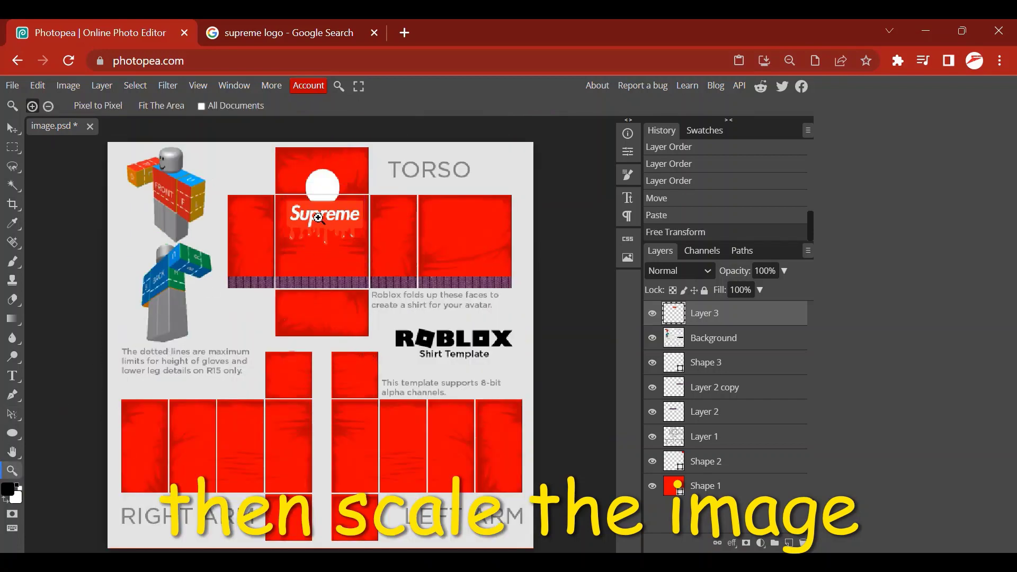
{"action": "left_click", "coordinate": [316, 214]}
{"action": "left_click", "coordinate": [330, 214]}
{"action": "scroll", "coordinate": [372, 258], "scroll_direction": "up", "scroll_amount": 2}
{"action": "scroll", "coordinate": [382, 304], "scroll_direction": "down", "scroll_amount": 1}
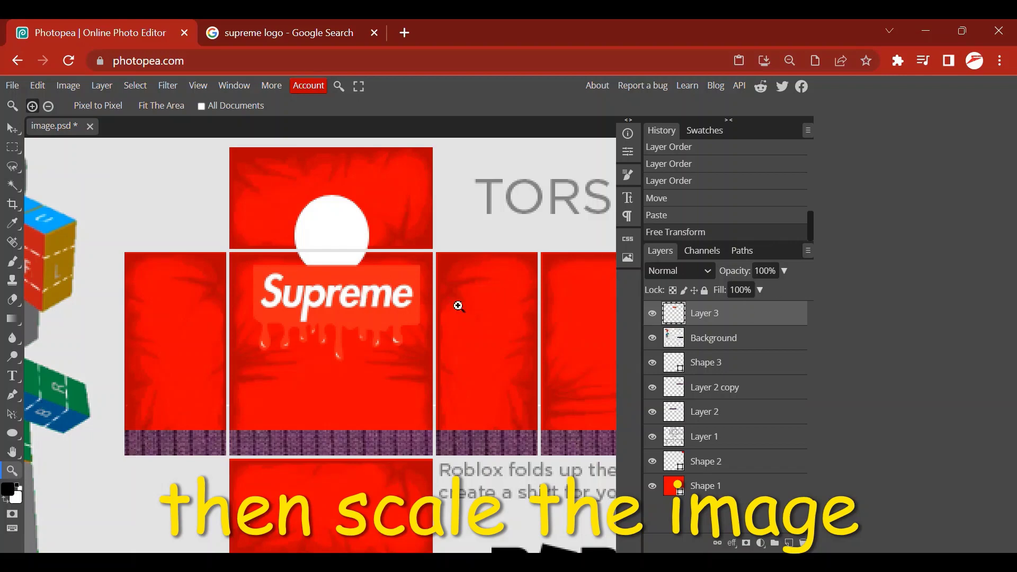
{"action": "key", "text": "v"}
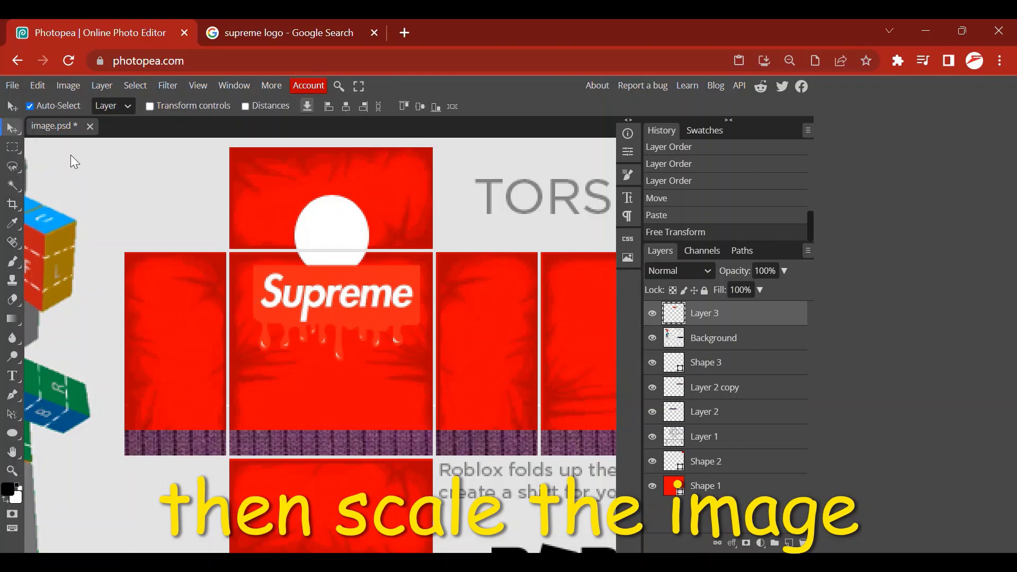
{"action": "left_click_drag", "start_coordinate": [392, 320], "coordinate": [368, 311]}
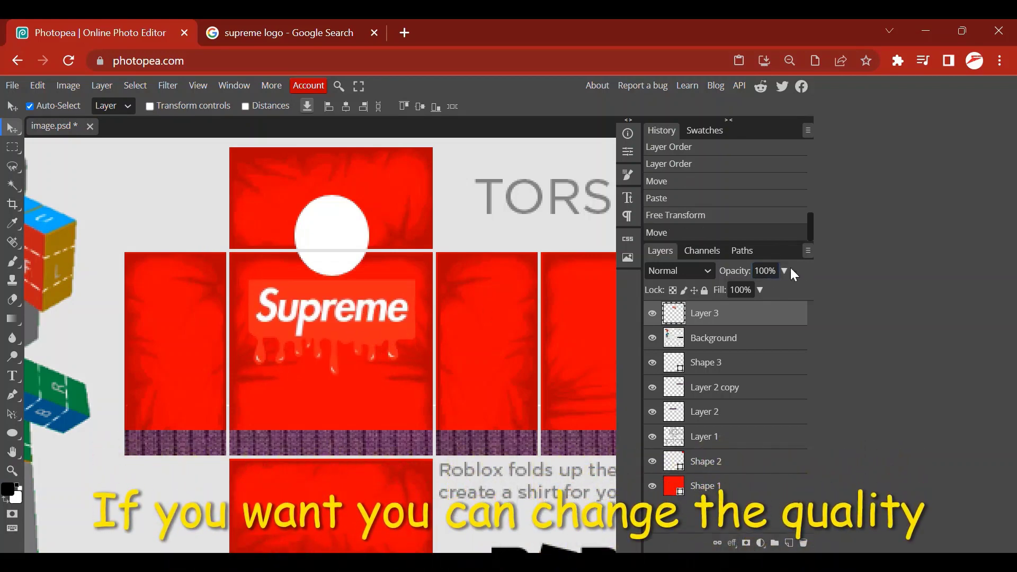
{"action": "left_click", "coordinate": [784, 270]}
{"action": "left_click_drag", "start_coordinate": [773, 291], "coordinate": [754, 291]}
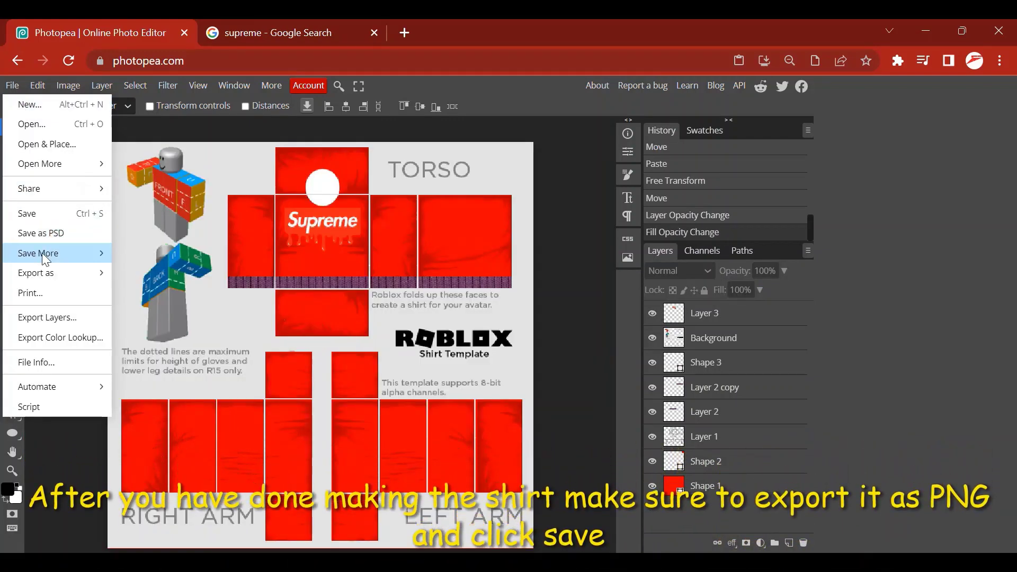
- Export the finished shirt as a PNG named image, 585 by 559 px at 100% quality
{"action": "mouse_move", "coordinate": [78, 256]}
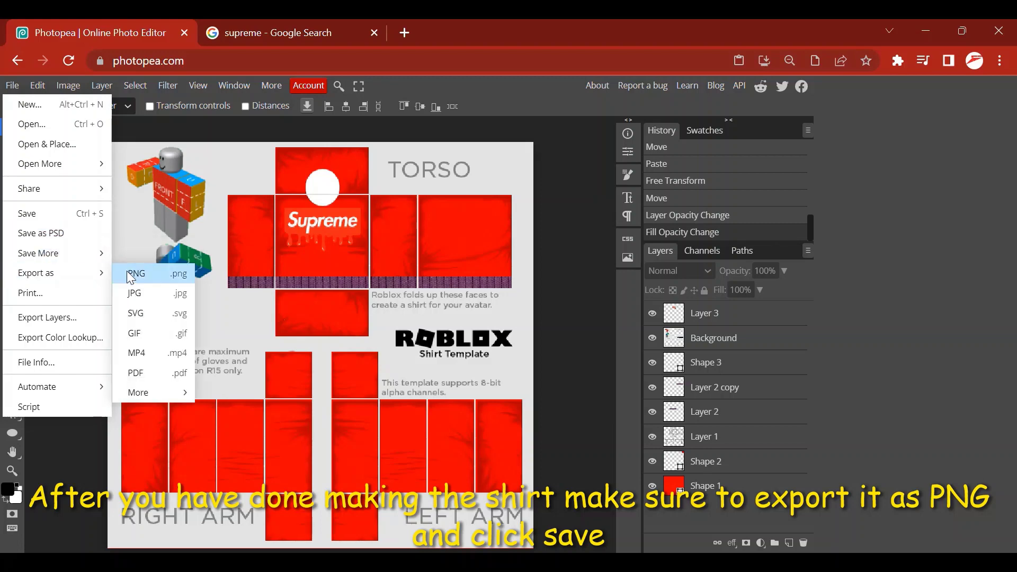
{"action": "left_click", "coordinate": [126, 271]}
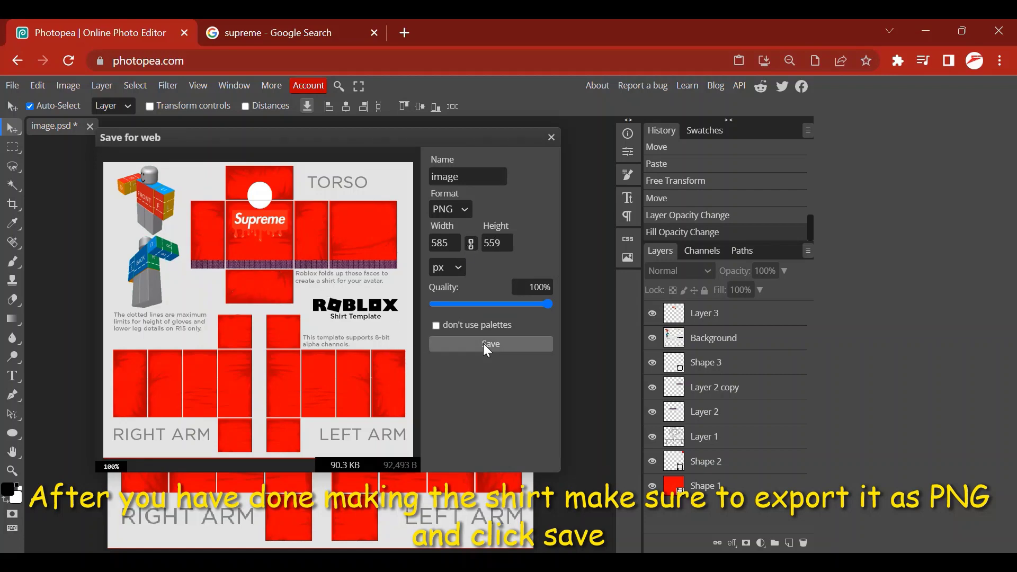
{"action": "left_click", "coordinate": [512, 345]}
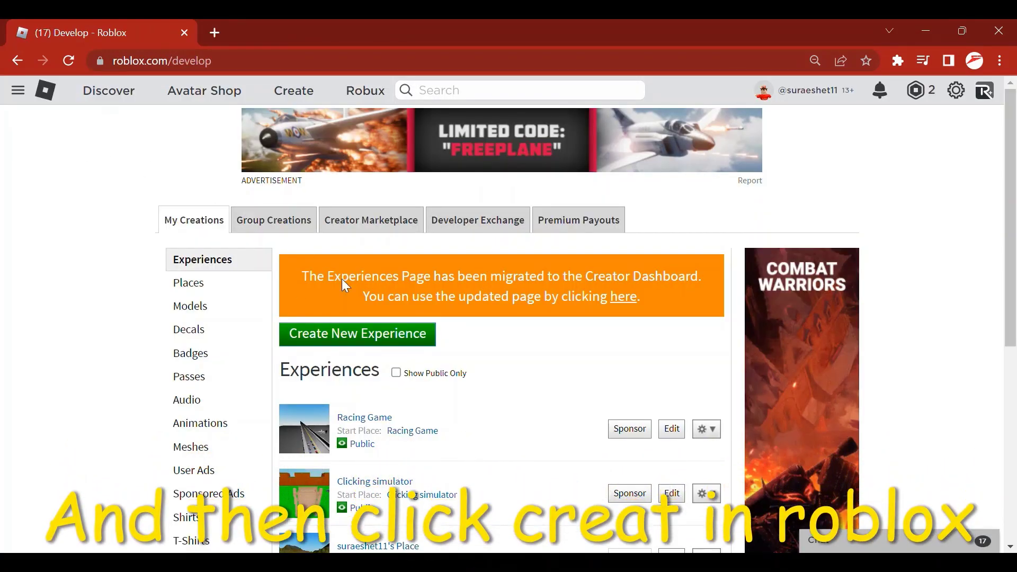
- Switch to the Roblox Develop page and open the Shirts creation form under My Creations
{"action": "scroll", "coordinate": [330, 345], "scroll_direction": "down", "scroll_amount": 3}
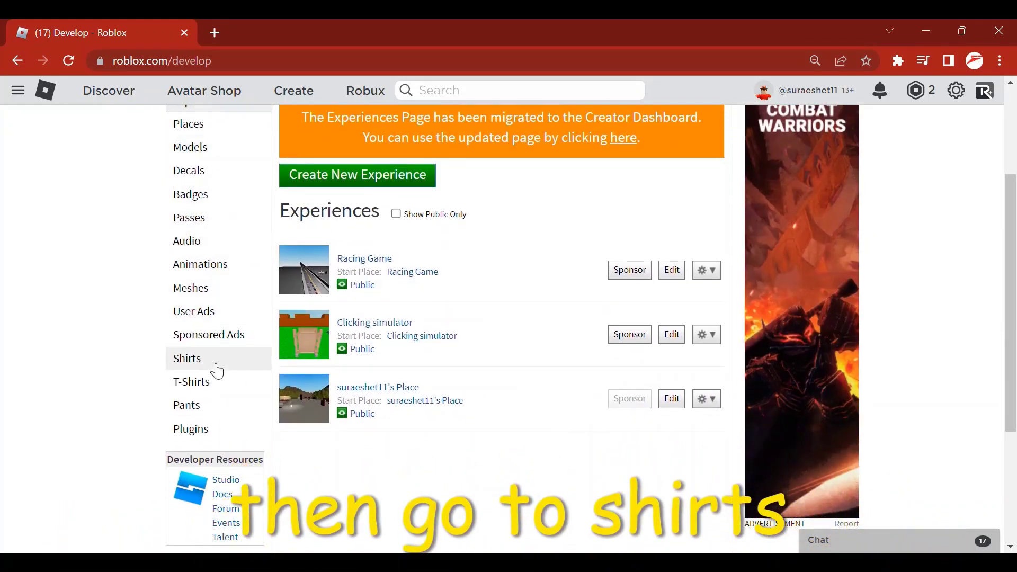
{"action": "left_click", "coordinate": [196, 361]}
{"action": "scroll", "coordinate": [324, 295], "scroll_direction": "down", "scroll_amount": 2}
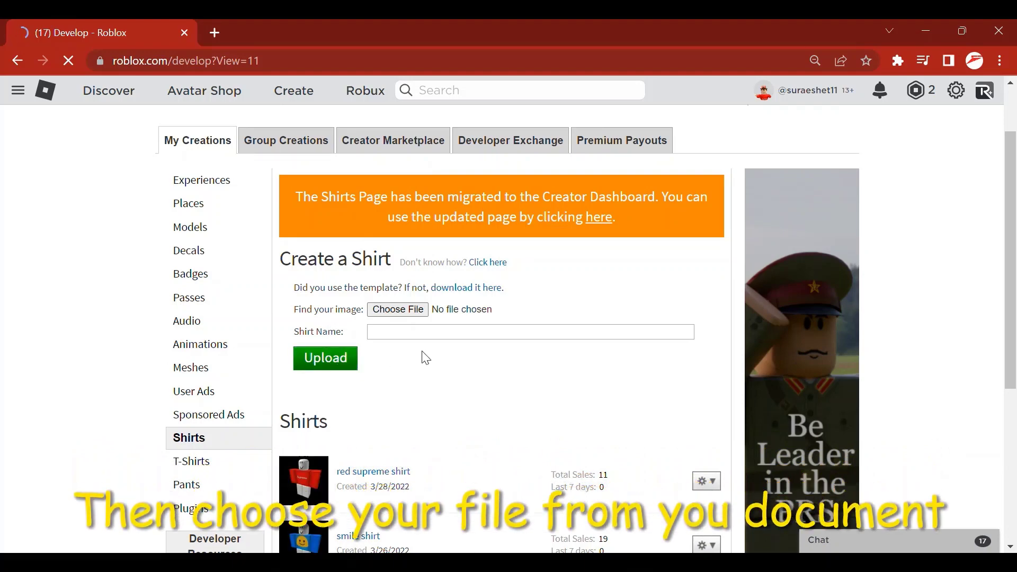
- Choose the exported image.png as the image file for the new shirt
{"action": "scroll", "coordinate": [344, 326], "scroll_direction": "down", "scroll_amount": 1}
{"action": "scroll", "coordinate": [345, 326], "scroll_direction": "down", "scroll_amount": 1}
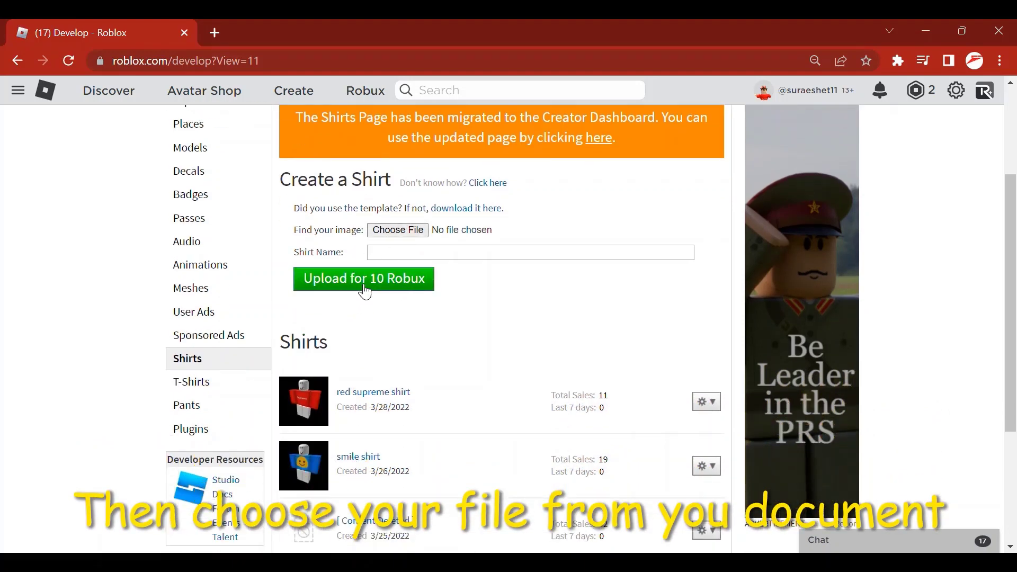
{"action": "left_click", "coordinate": [408, 230]}
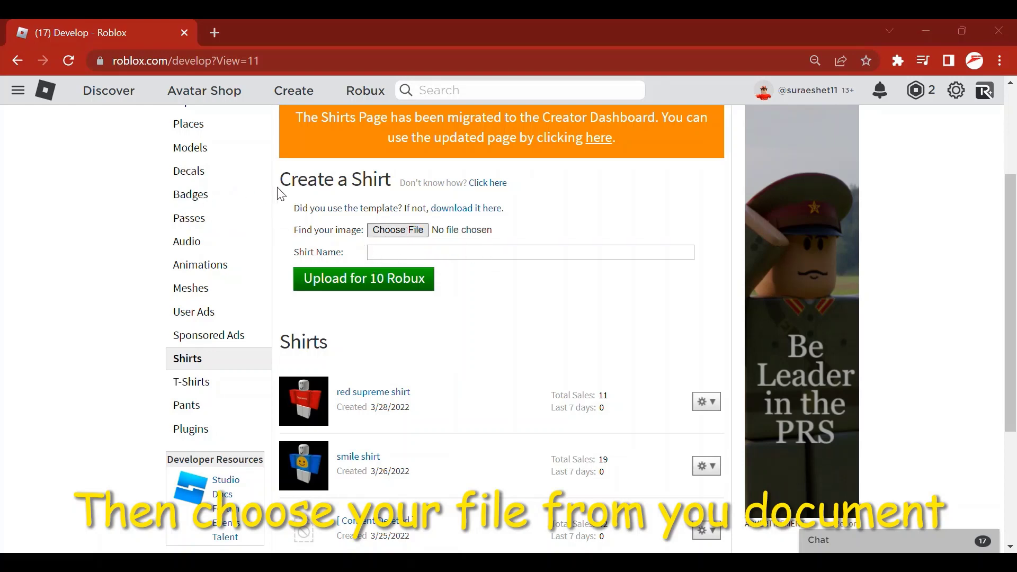
{"action": "double_click", "coordinate": [186, 177]}
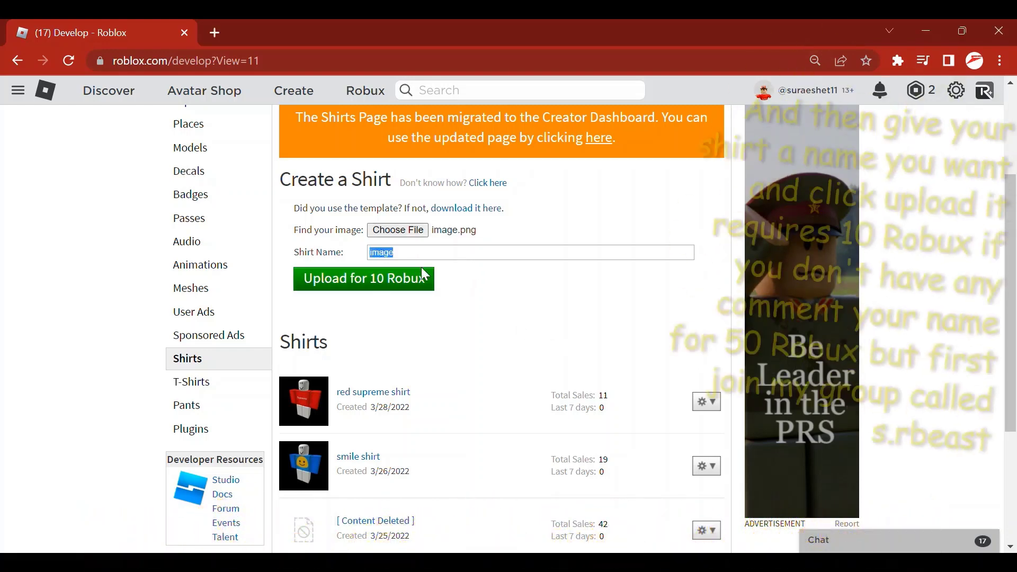
- Clear the prefilled shirt name from the Create a Shirt form
{"action": "left_click", "coordinate": [468, 290]}
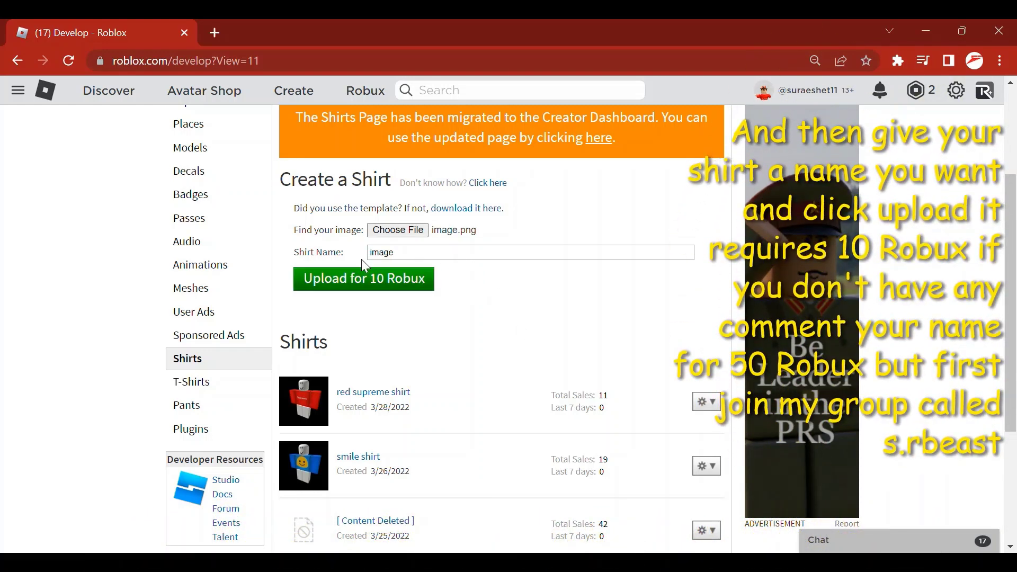
{"action": "left_click_drag", "start_coordinate": [402, 253], "coordinate": [382, 261]}
{"action": "key", "text": "BackSpace"}
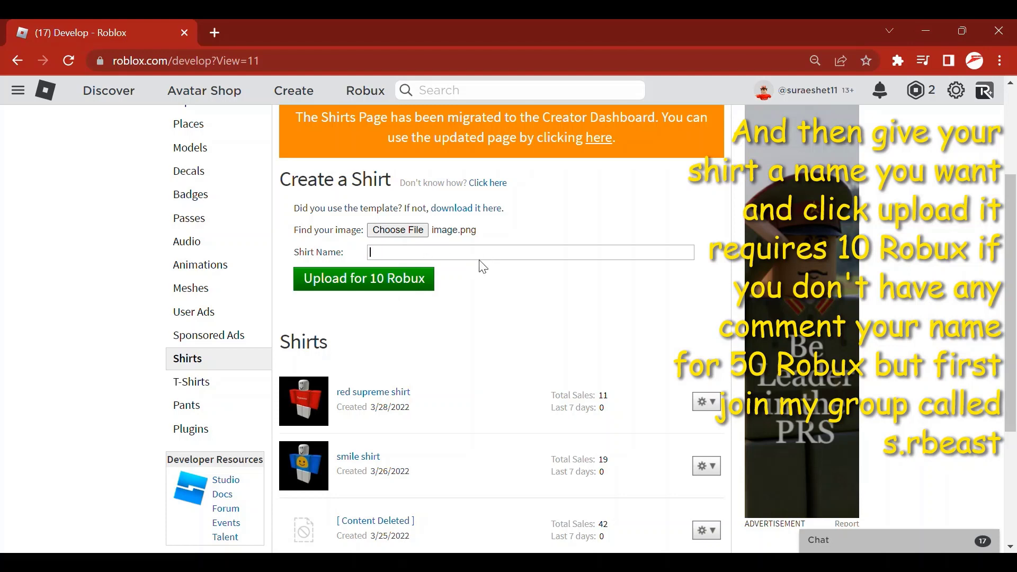